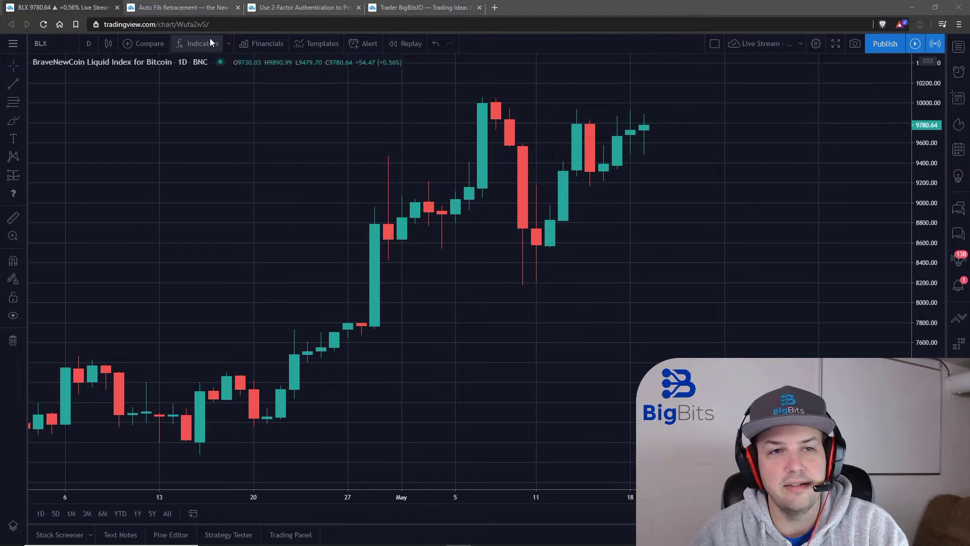
Step: Add the built-in Auto Fib Retracement indicator to the BLX daily chart
left_click(195, 43)
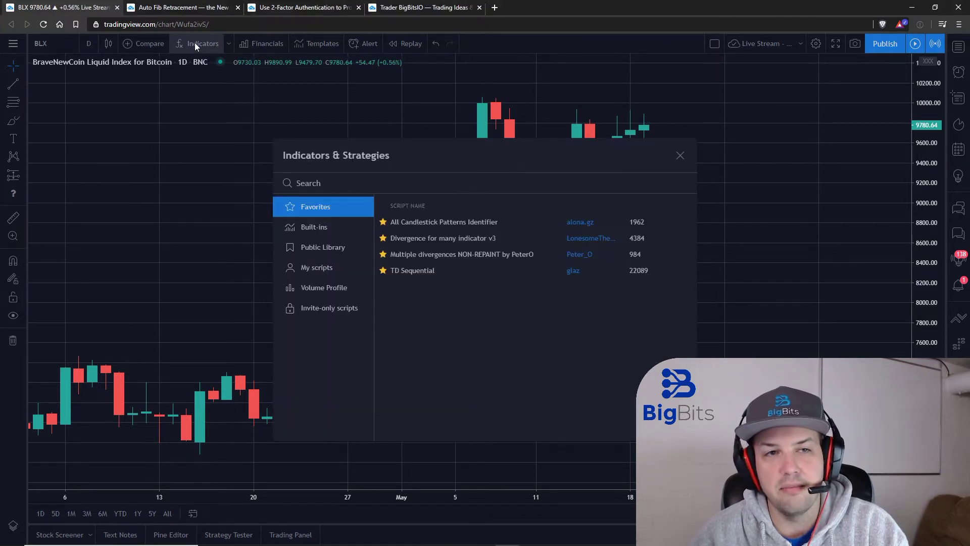
left_click(317, 229)
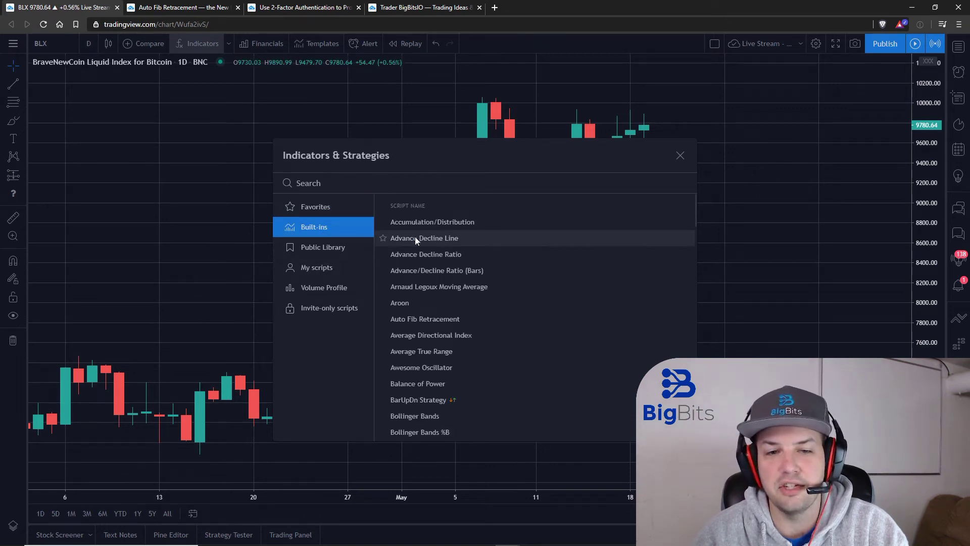
left_click(431, 320)
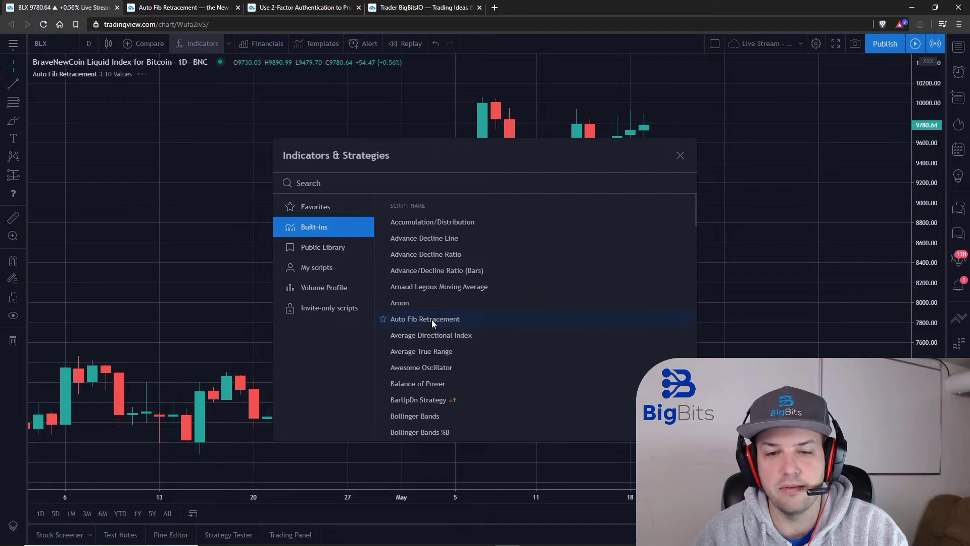
left_click(680, 155)
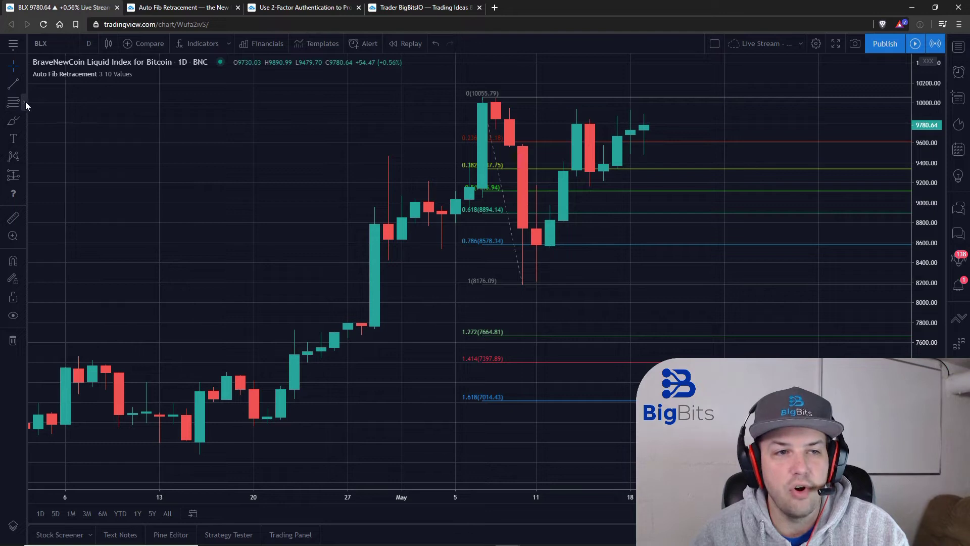
left_click(25, 101)
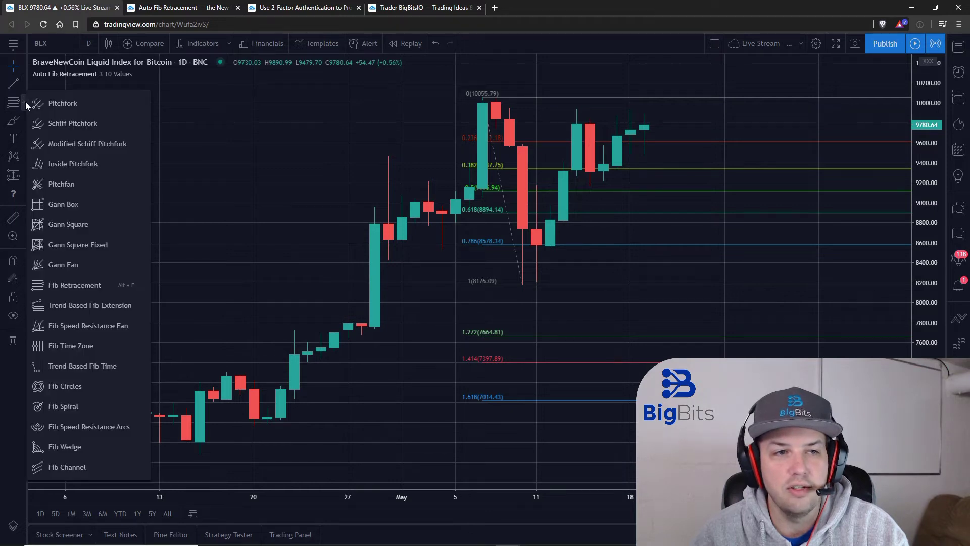
left_click(89, 289)
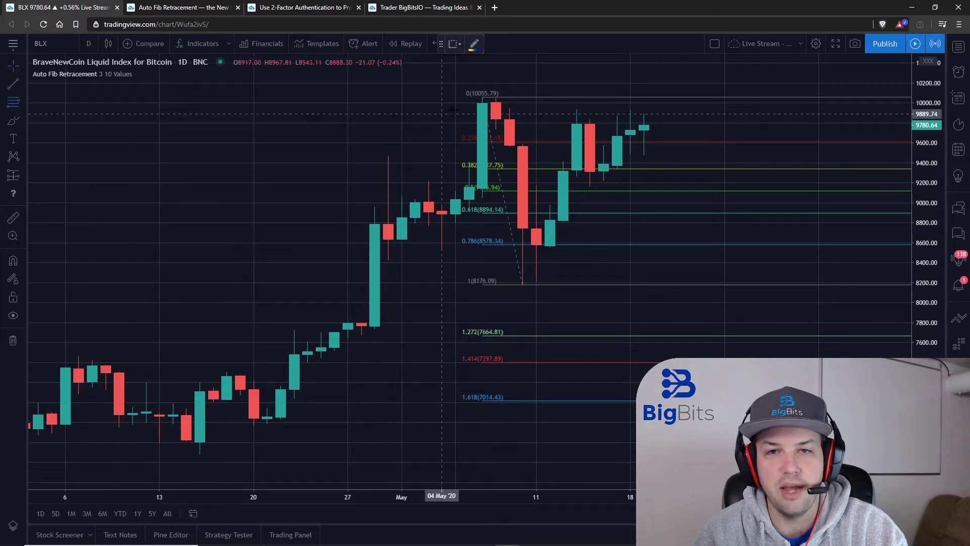
left_click(482, 97)
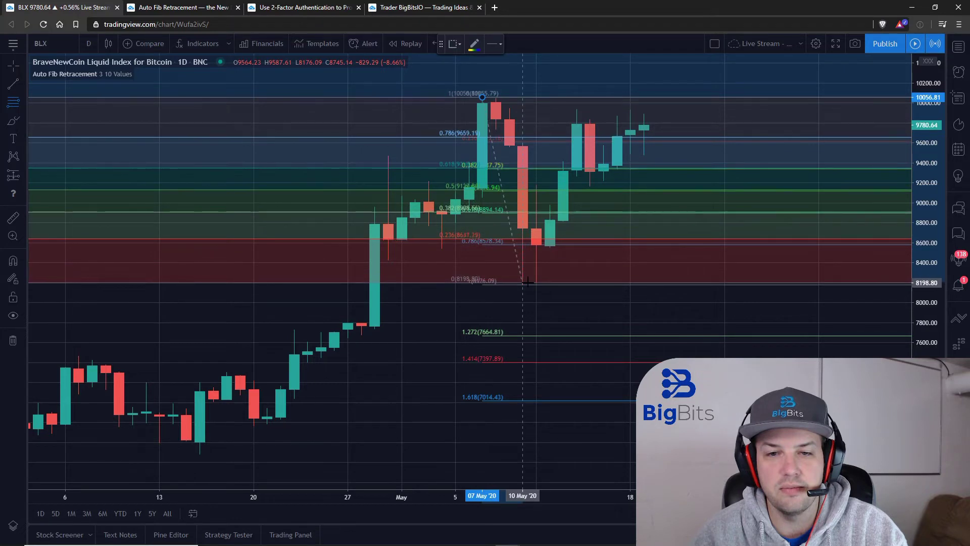
left_click(527, 284)
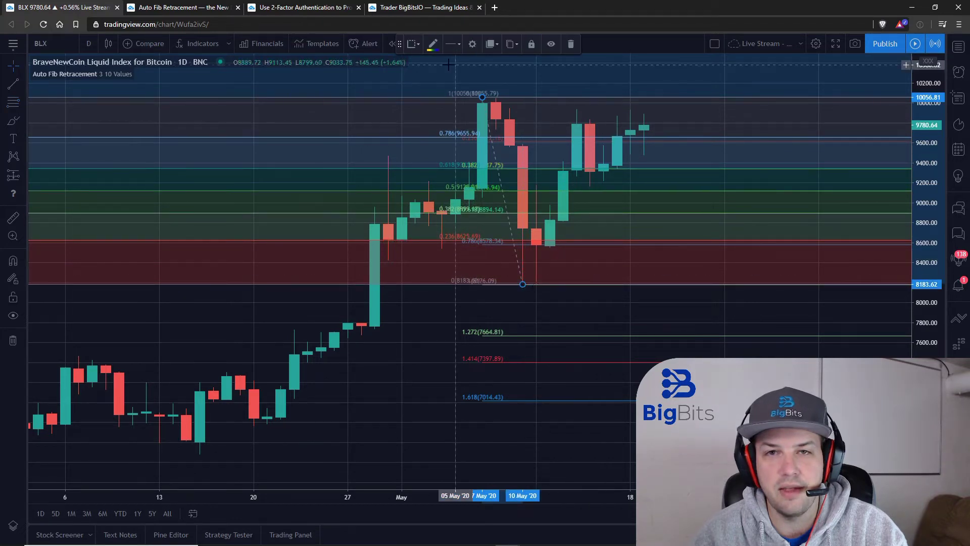
key("Delete")
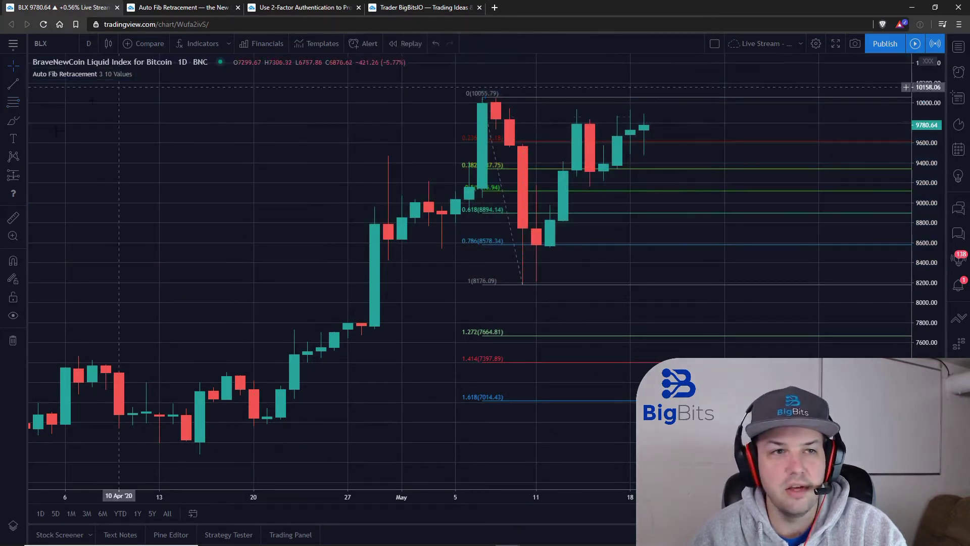
left_click(13, 102)
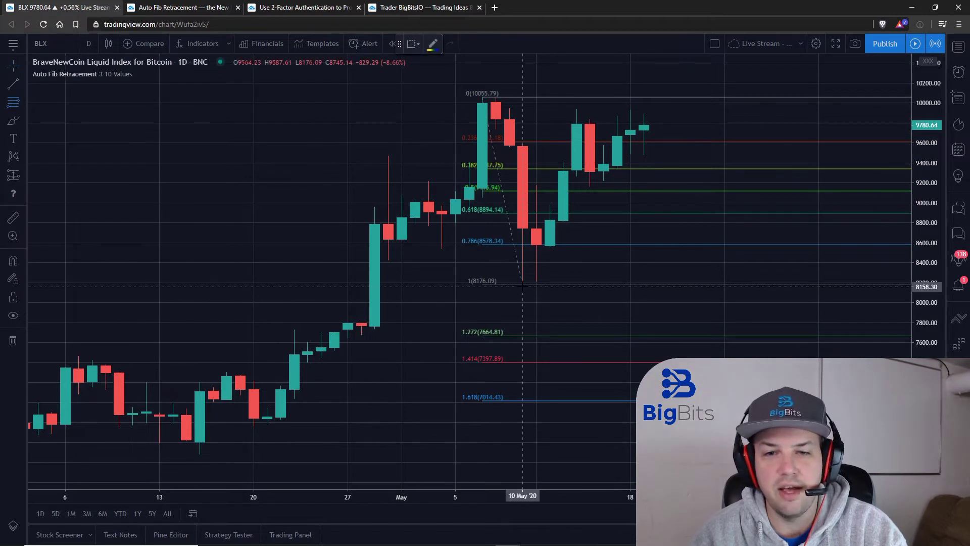
left_click(522, 286)
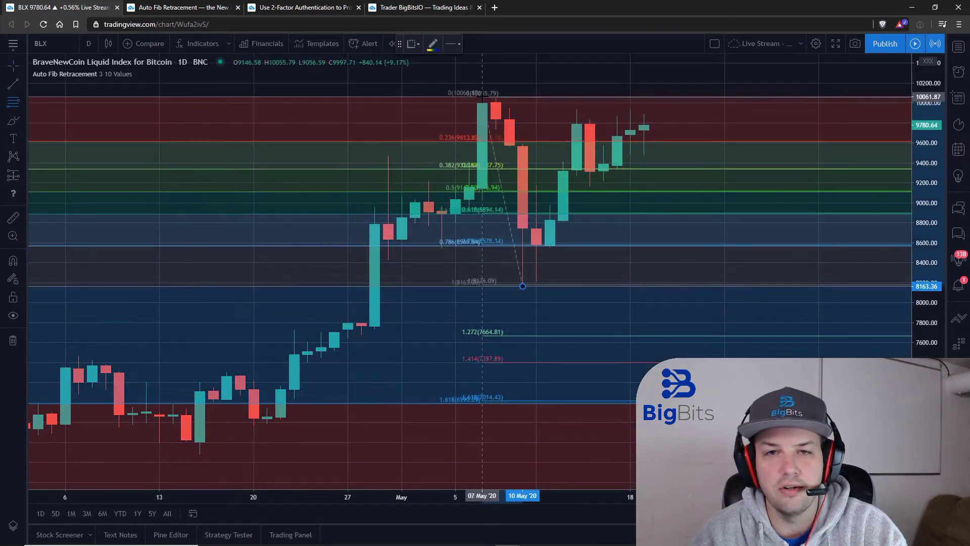
left_click(483, 96)
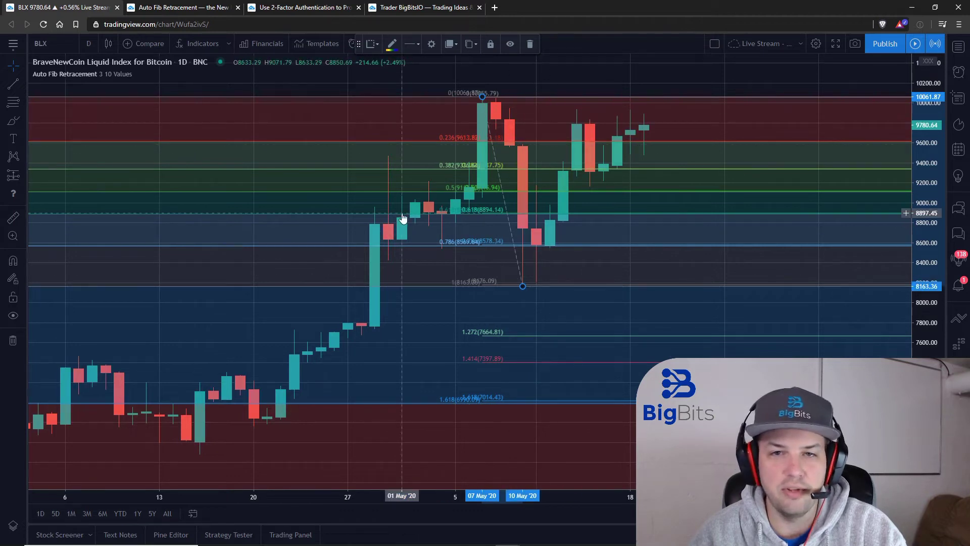
key("Delete")
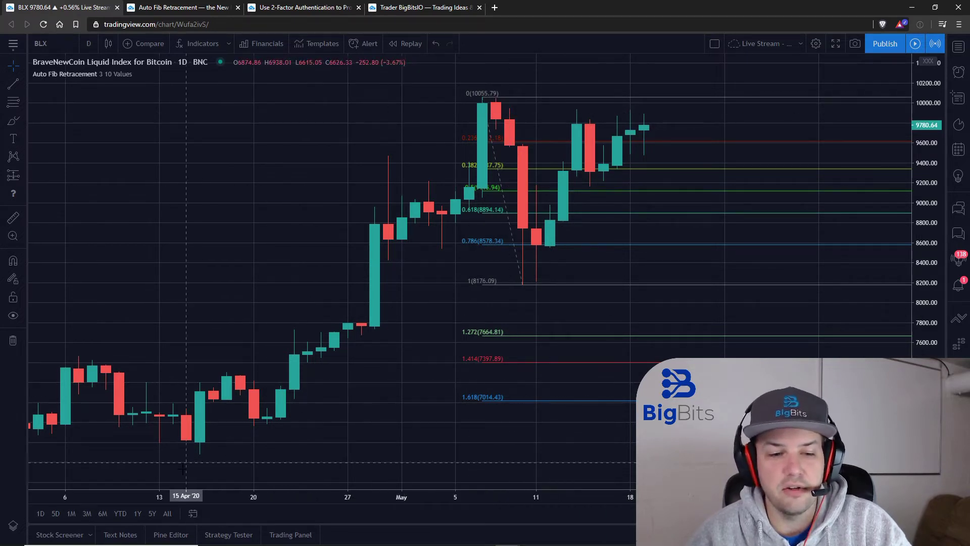
left_click(171, 534)
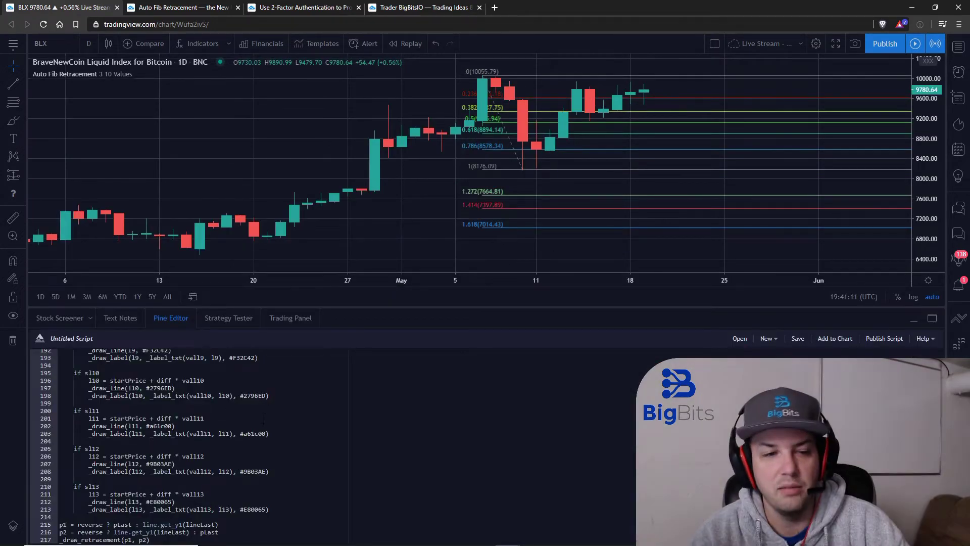
scroll(268, 412, "up", 15)
scroll(267, 412, "up", 14)
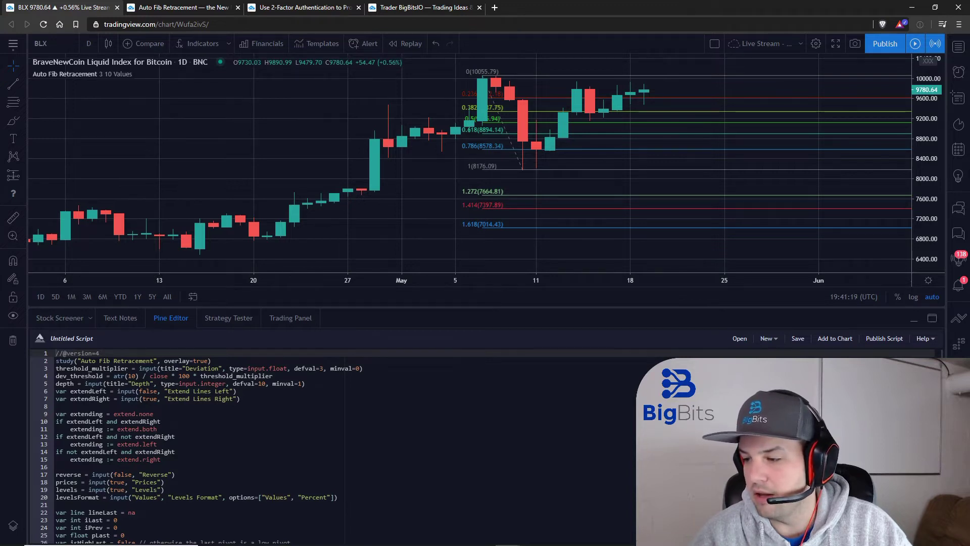
left_click(768, 338)
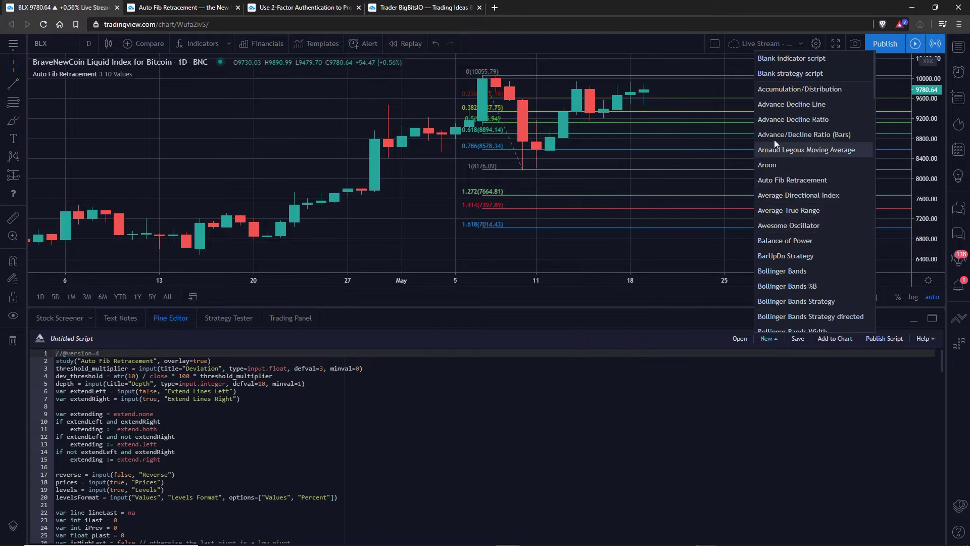
left_click(776, 180)
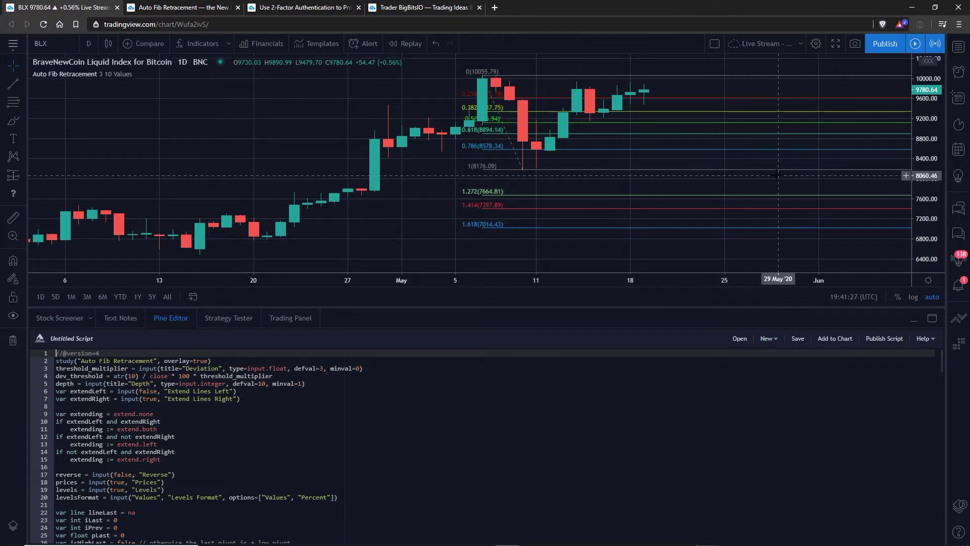
left_click(203, 412)
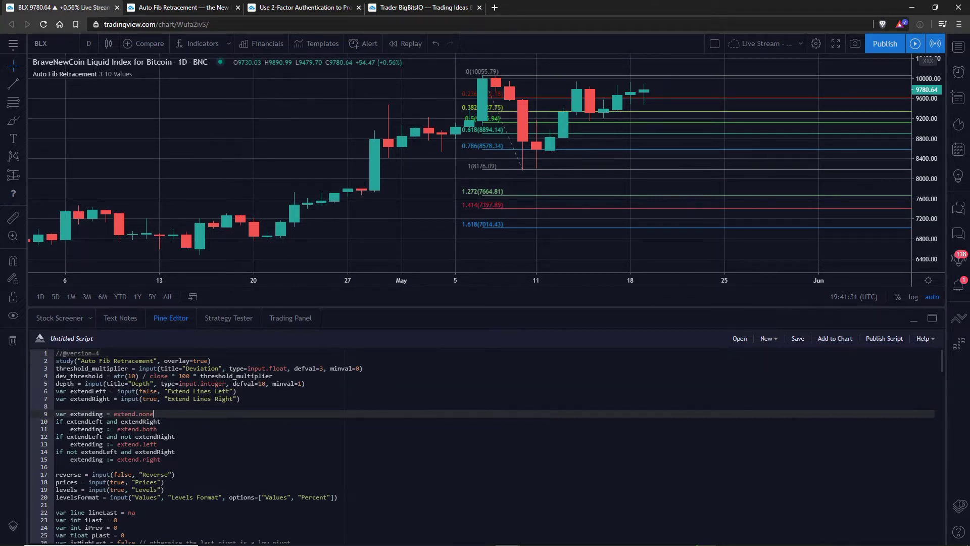
left_click(915, 324)
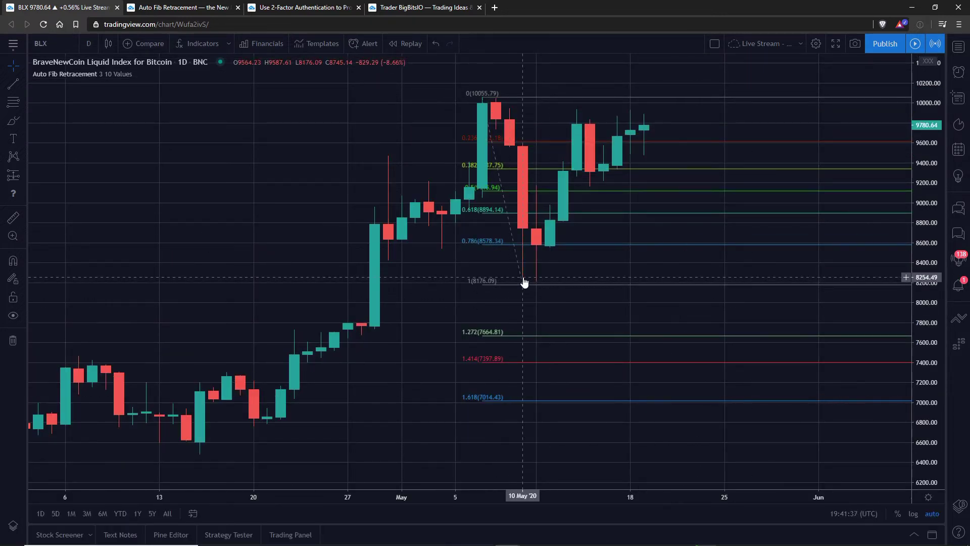
Step: Switch to the Auto Fib Retracement blog article and scroll to its top
left_click(174, 8)
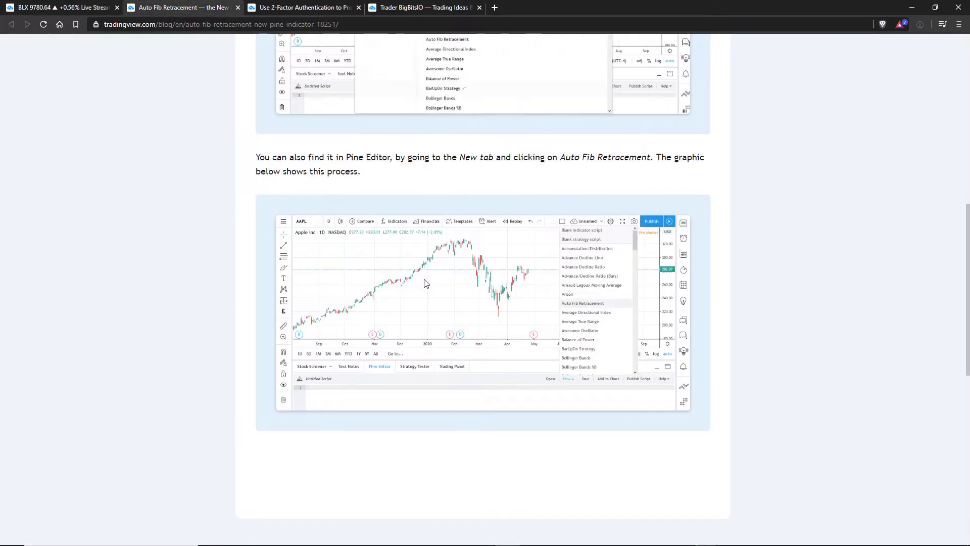
scroll(246, 252, "up", 6)
scroll(246, 253, "up", 4)
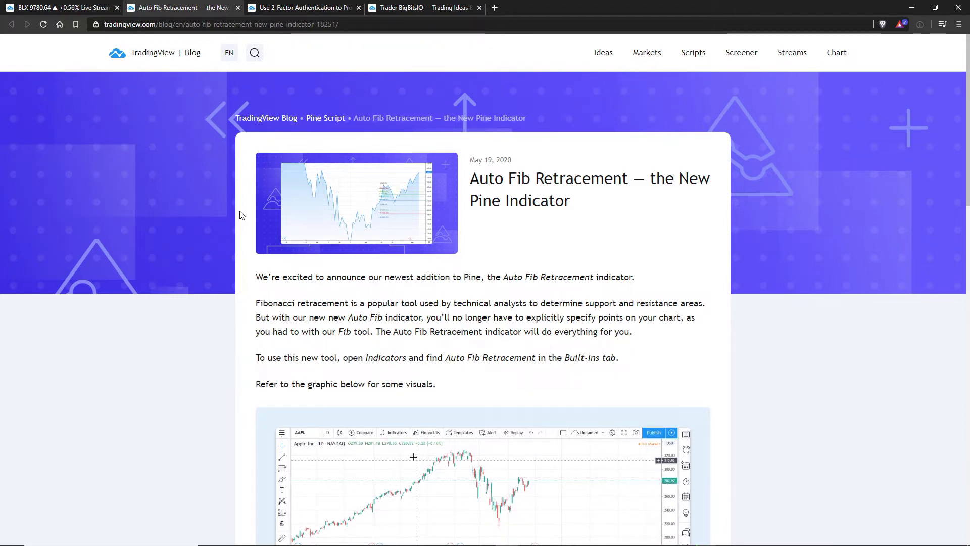
Step: Back on the chart, view TradingView's What's New announcements from the main menu, then close them
left_click(40, 13)
left_click(17, 45)
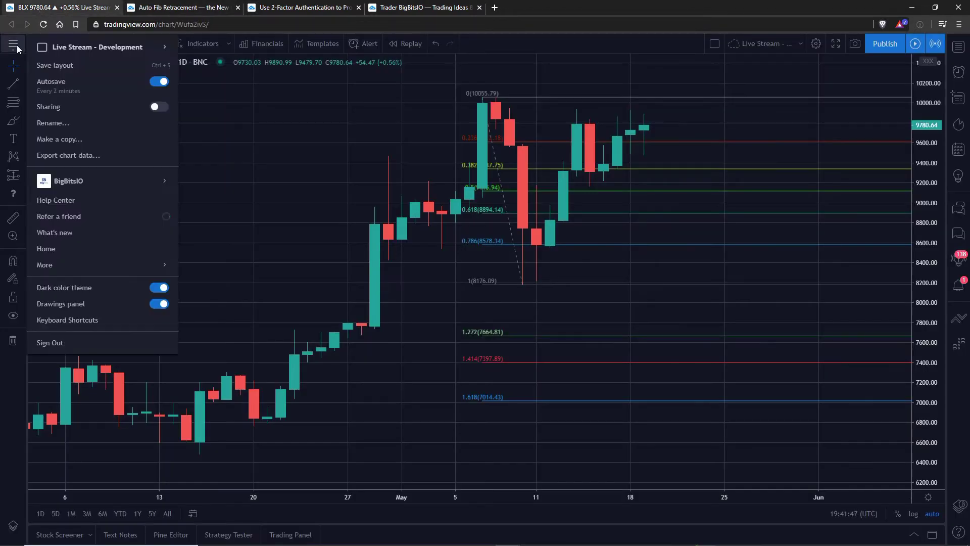
left_click(156, 234)
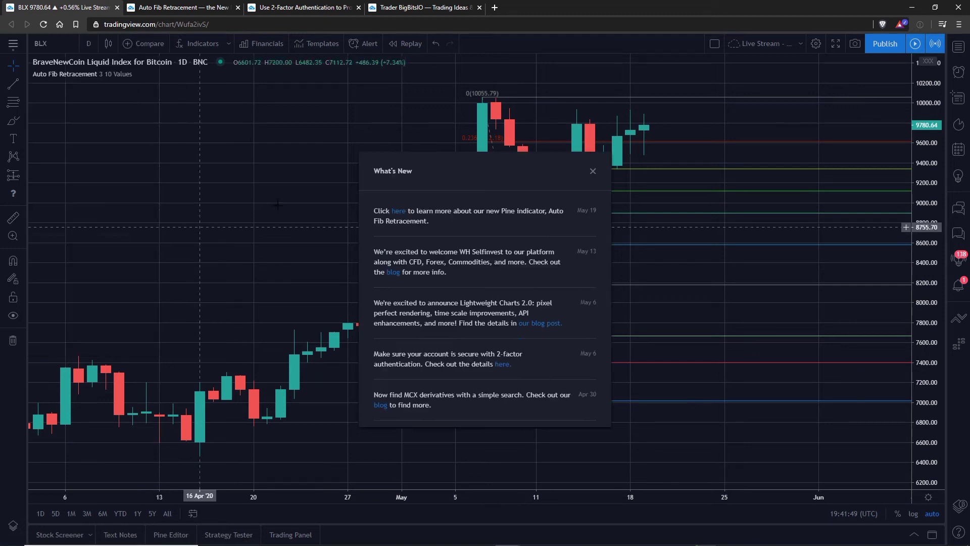
left_click(592, 172)
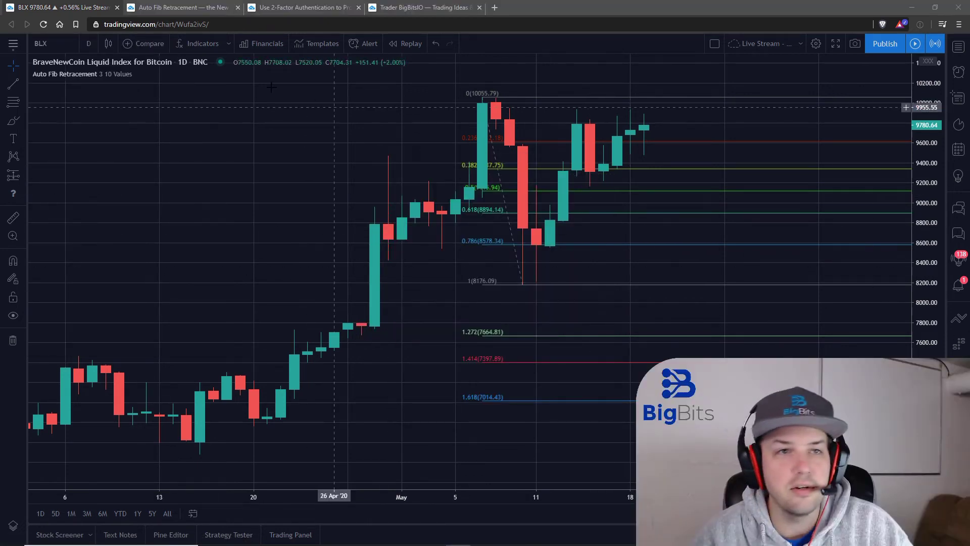
Step: Read through the Auto Fib Retracement blog post, then return to the Bitcoin chart
left_click(187, 6)
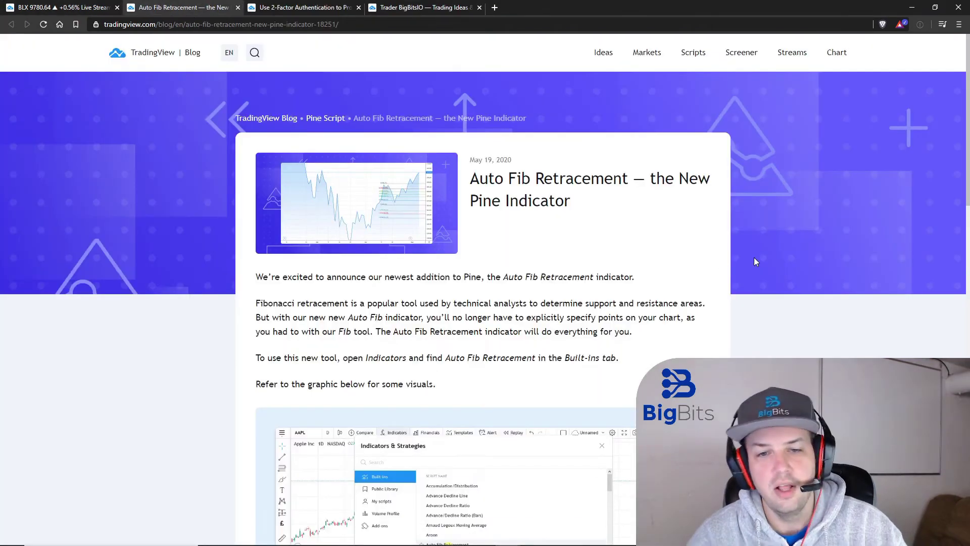
scroll(754, 256, "down", 3)
scroll(823, 238, "down", 4)
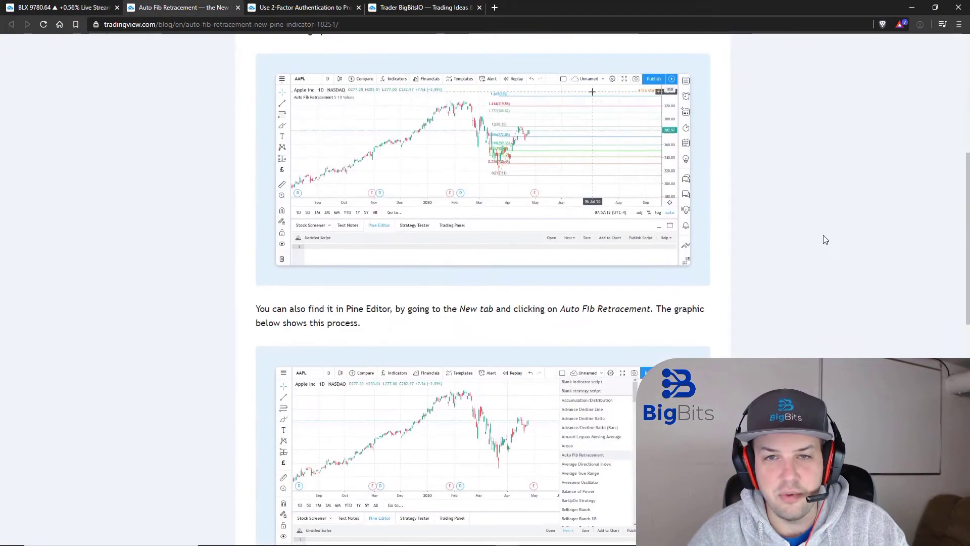
scroll(824, 240, "down", 3)
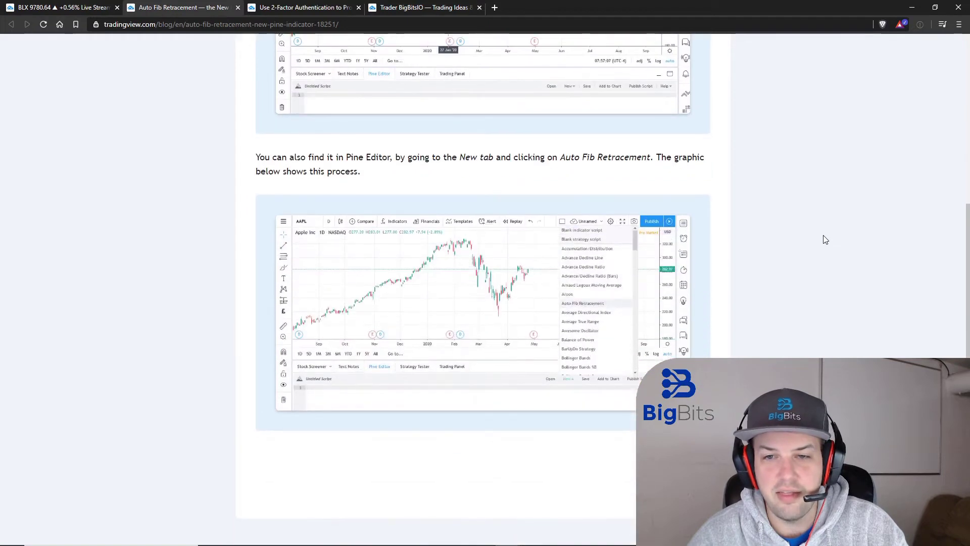
scroll(828, 241, "up", 6)
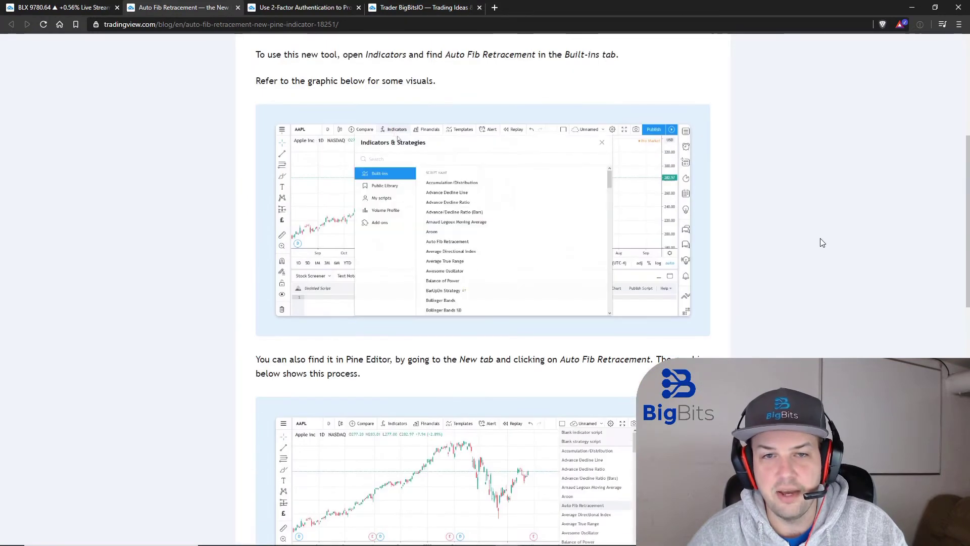
scroll(824, 239, "down", 5)
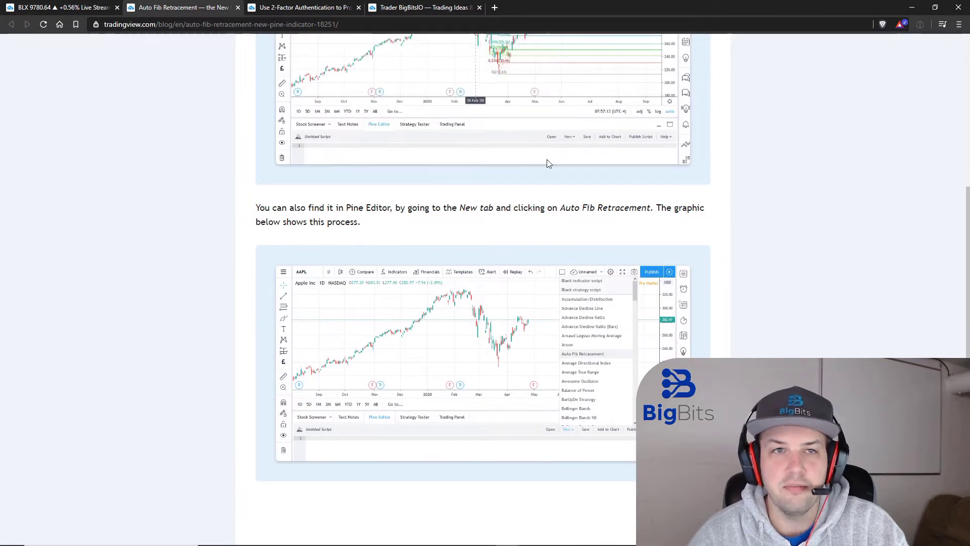
left_click(55, 8)
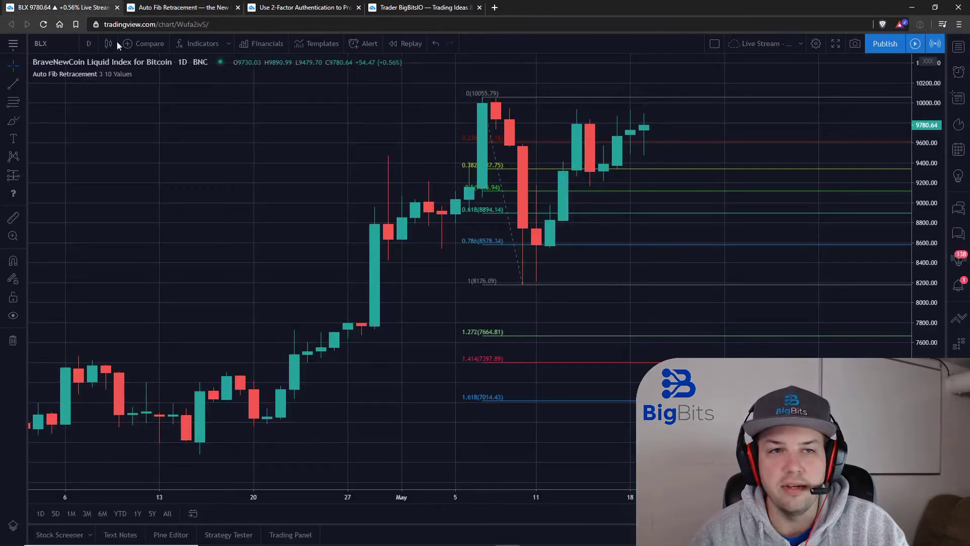
Step: Search indicators for 'auto fib', then open Auto Fib Retracement settings from its chart legend gear
left_click(198, 46)
left_click(337, 183)
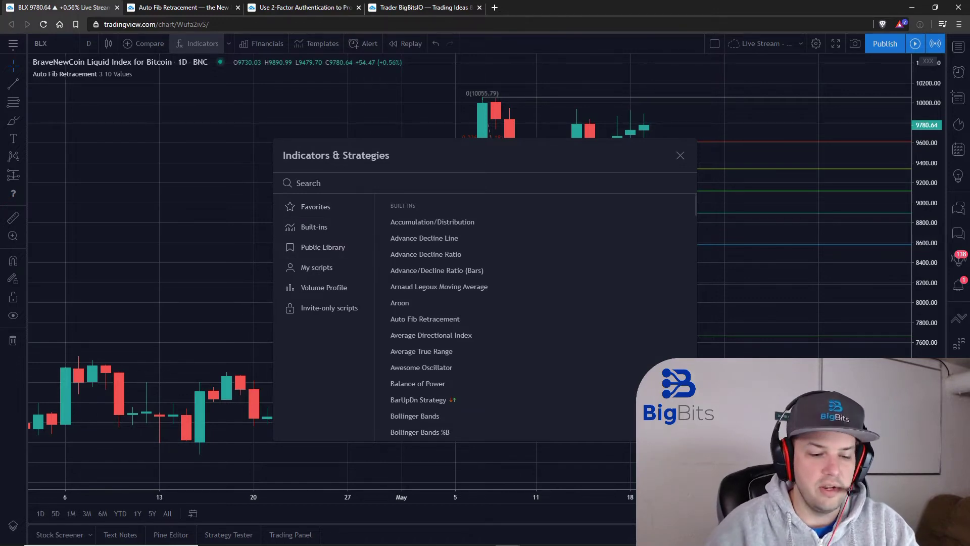
type("auto ")
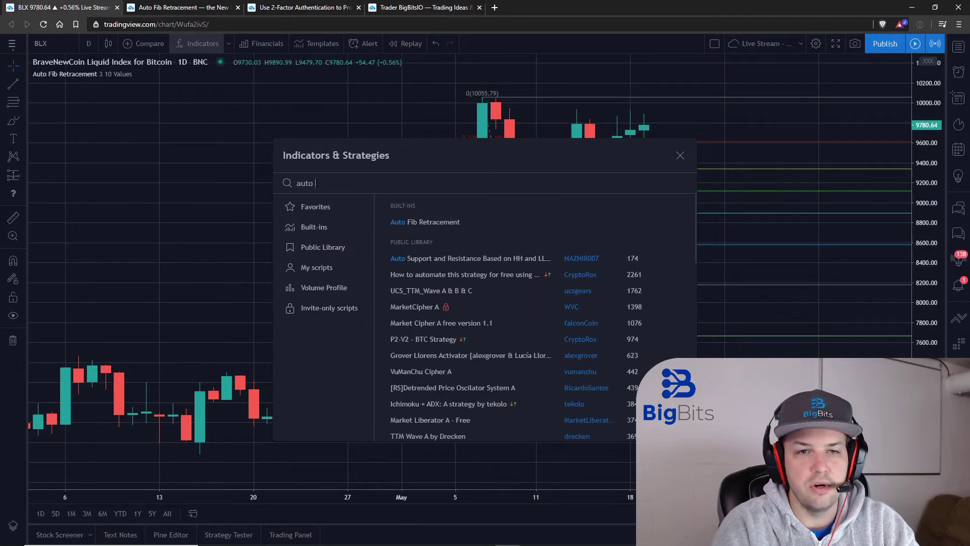
type("fib")
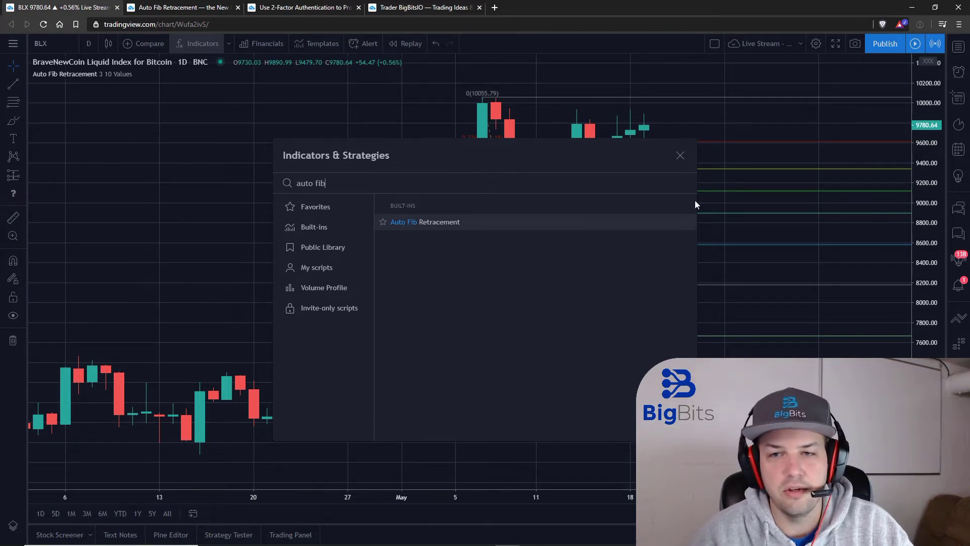
left_click(680, 156)
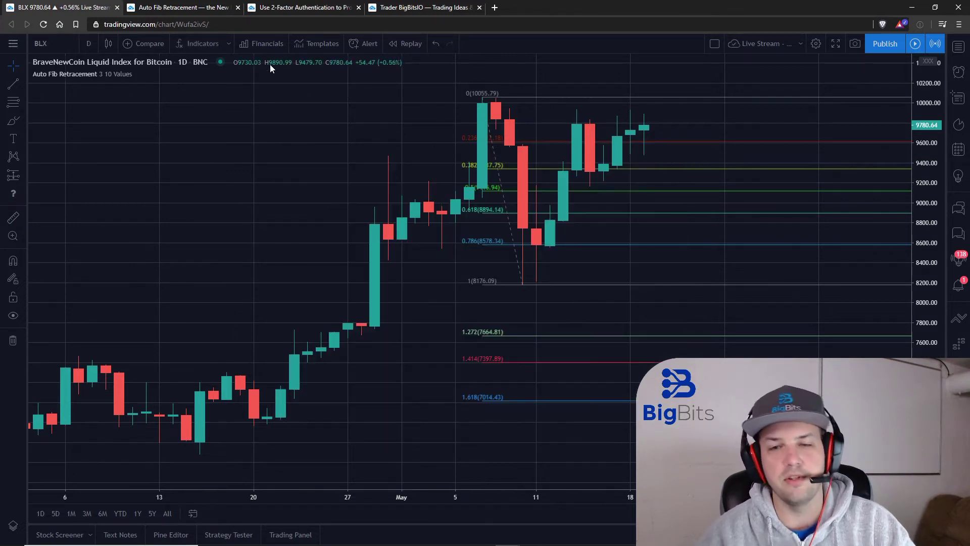
mouse_move(123, 75)
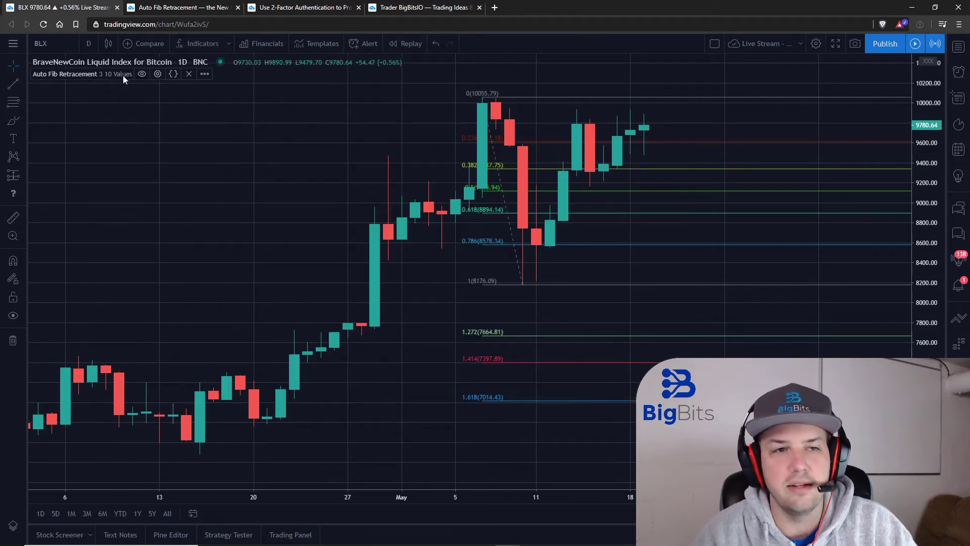
left_click(157, 73)
Step: Raise the Auto Fib Depth from 3 to 4 and untick Extend Lines Right
left_click_drag(486, 62, 178, 47)
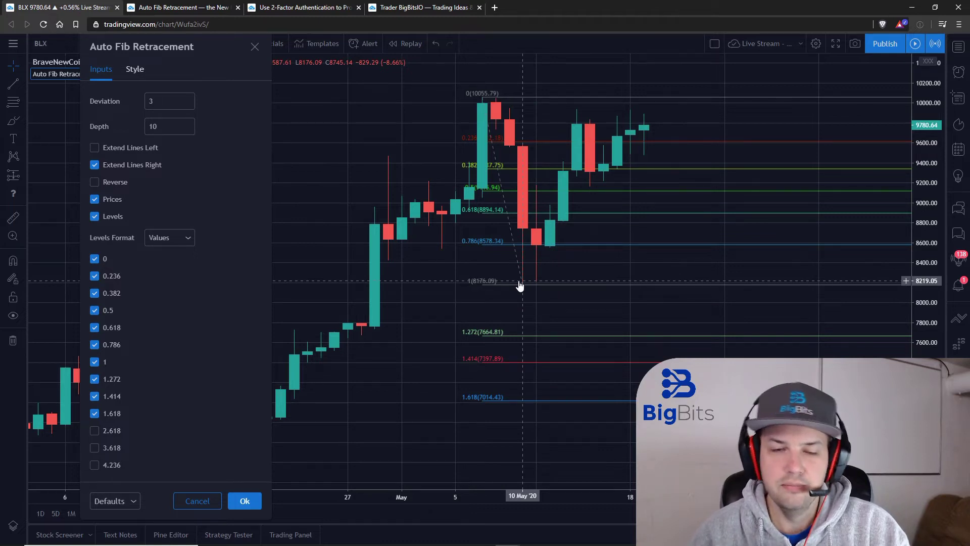
double_click(187, 130)
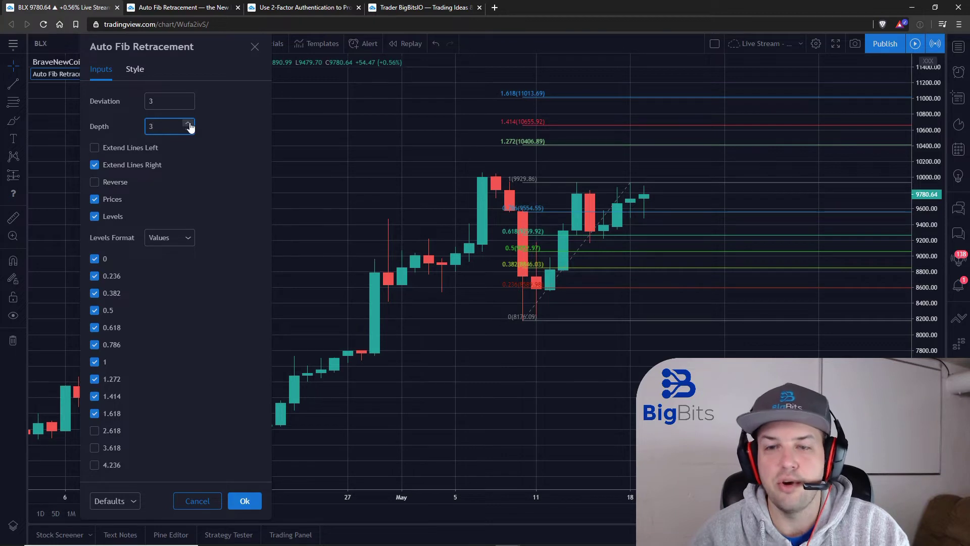
left_click(188, 124)
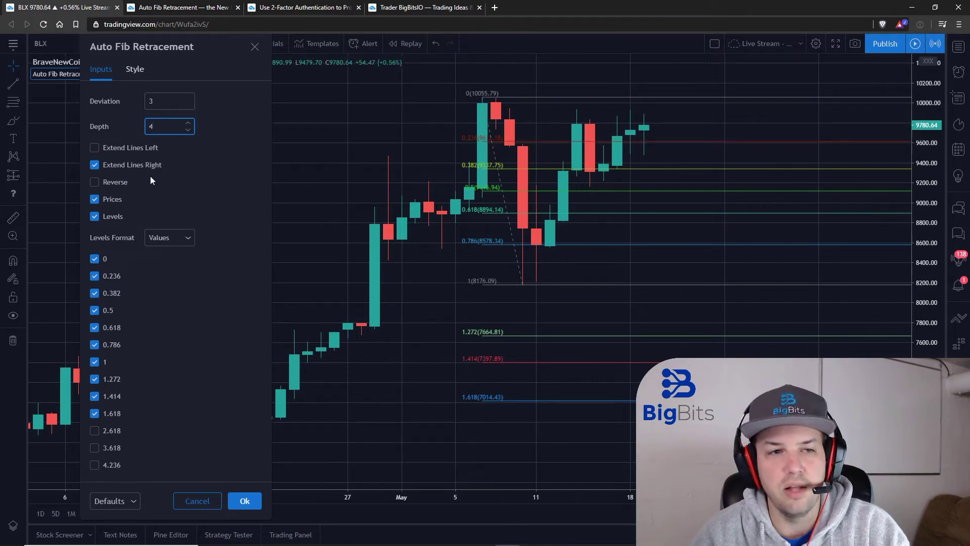
left_click(95, 165)
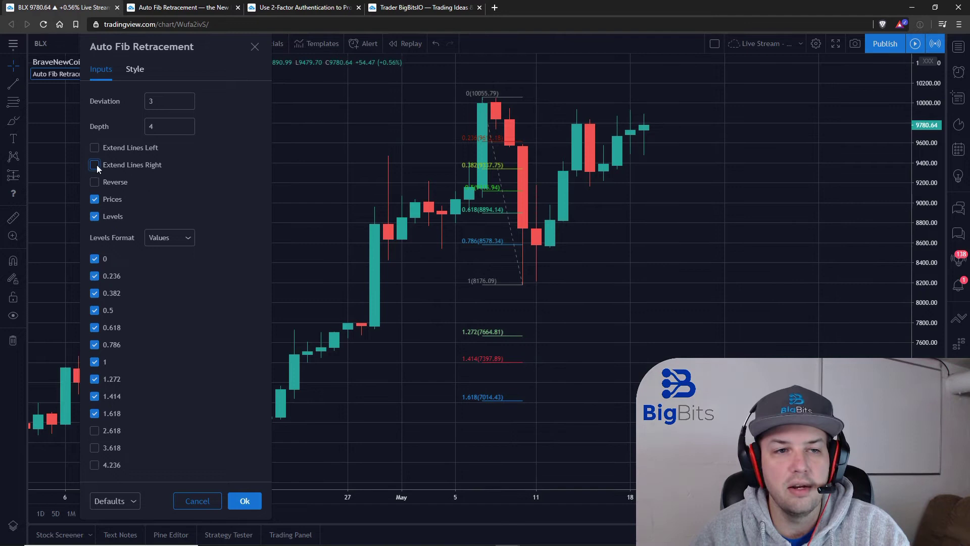
left_click(95, 165)
left_click(94, 148)
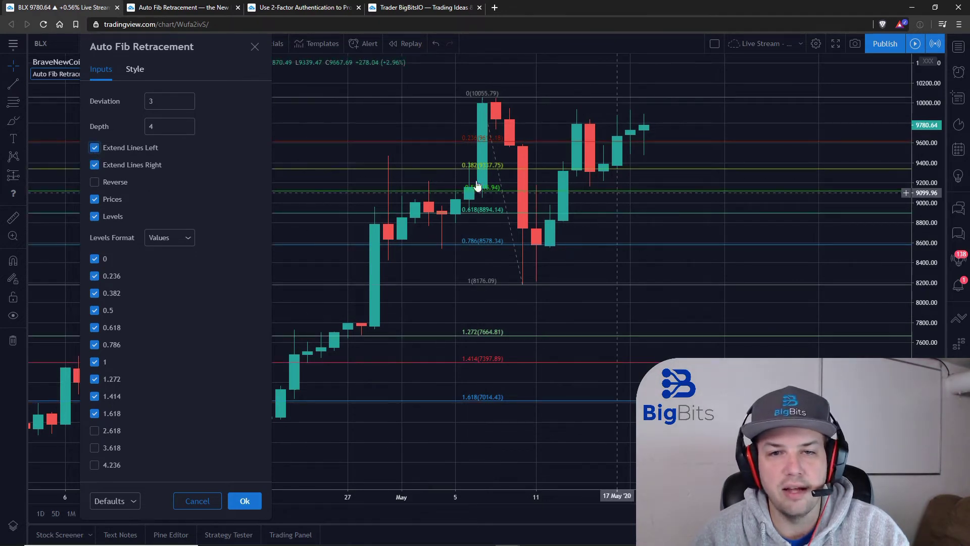
left_click(95, 165)
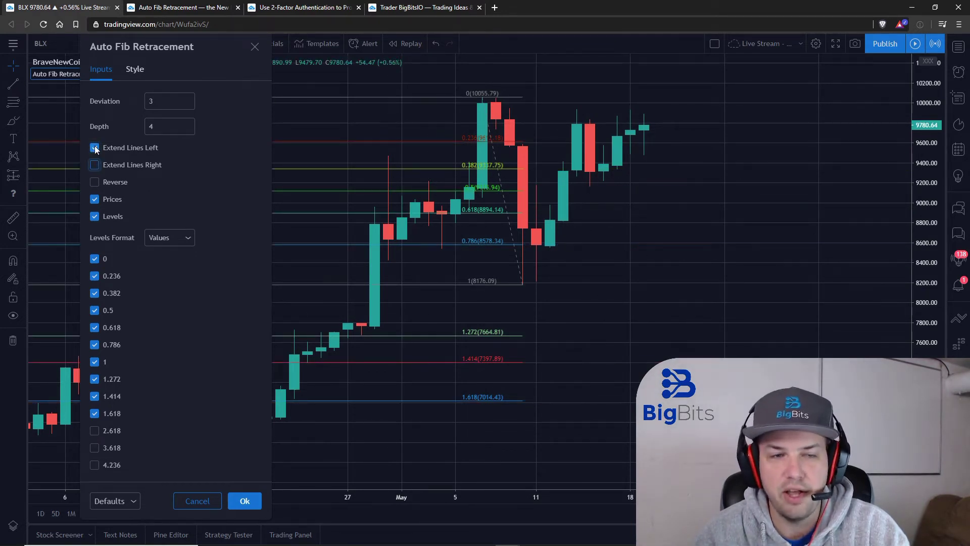
left_click(94, 148)
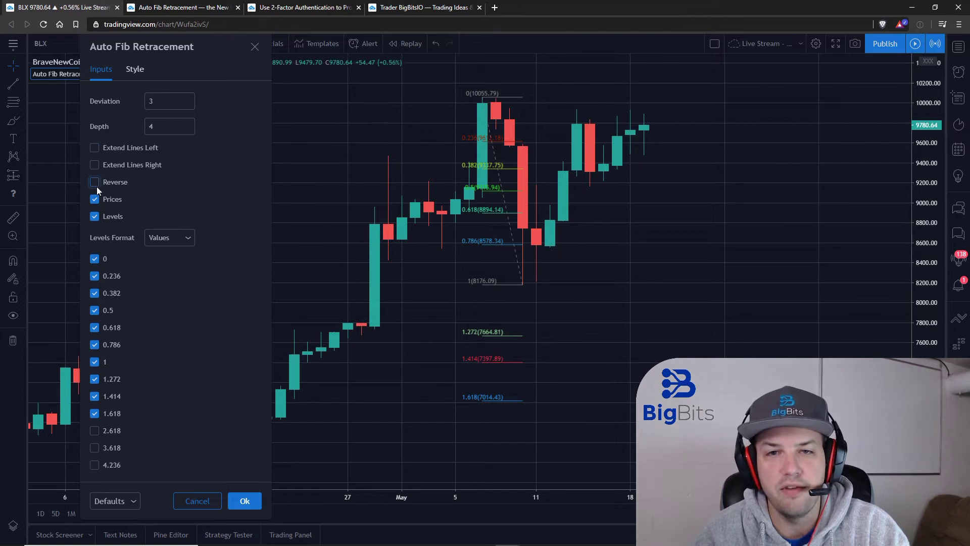
left_click(97, 186)
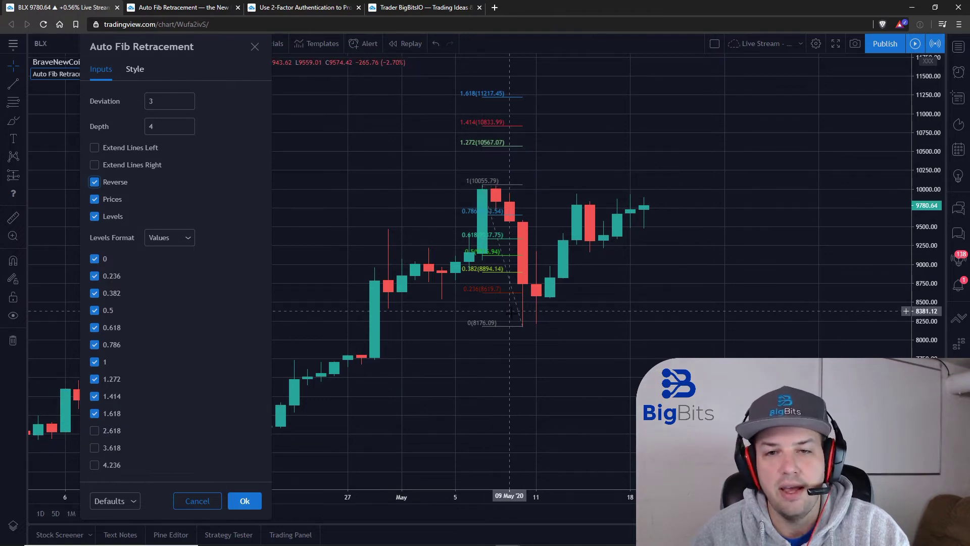
left_click(95, 183)
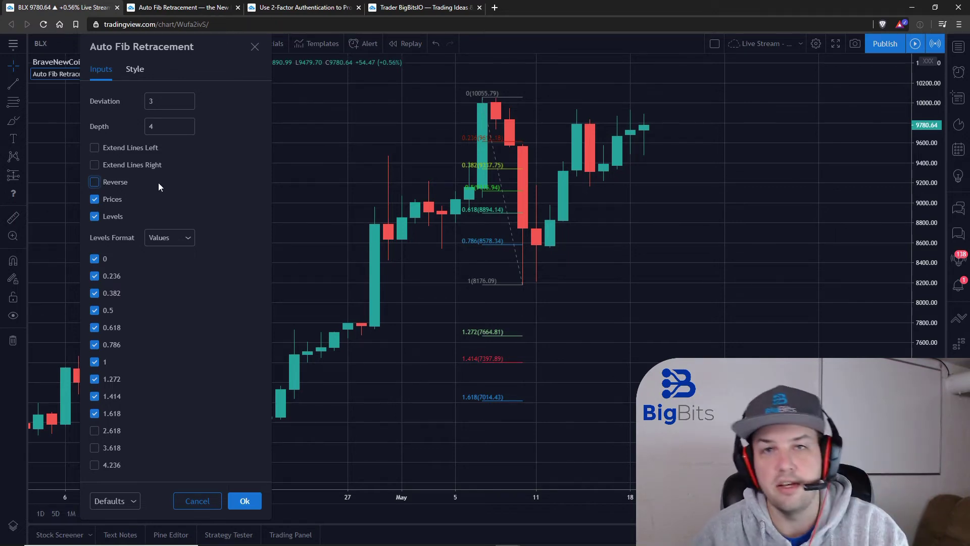
left_click(95, 201)
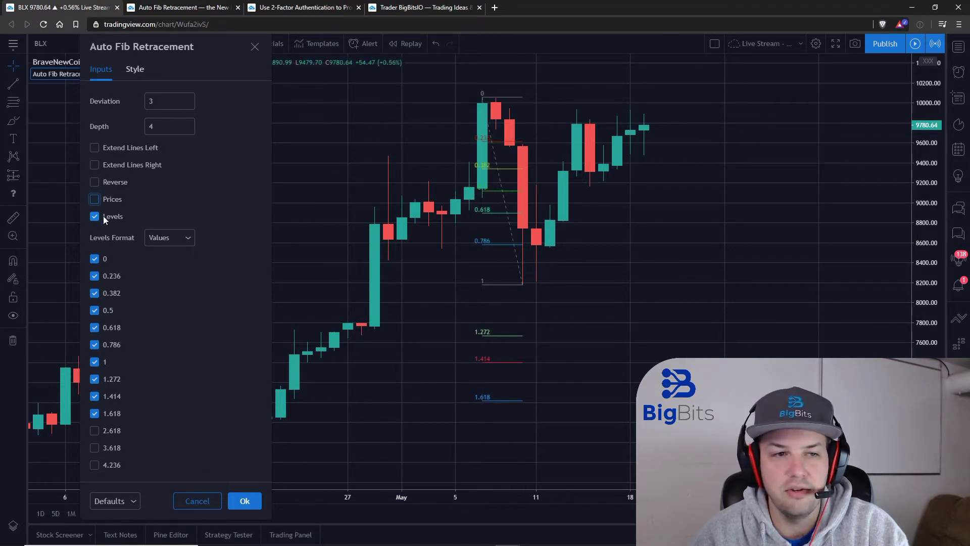
left_click(95, 217)
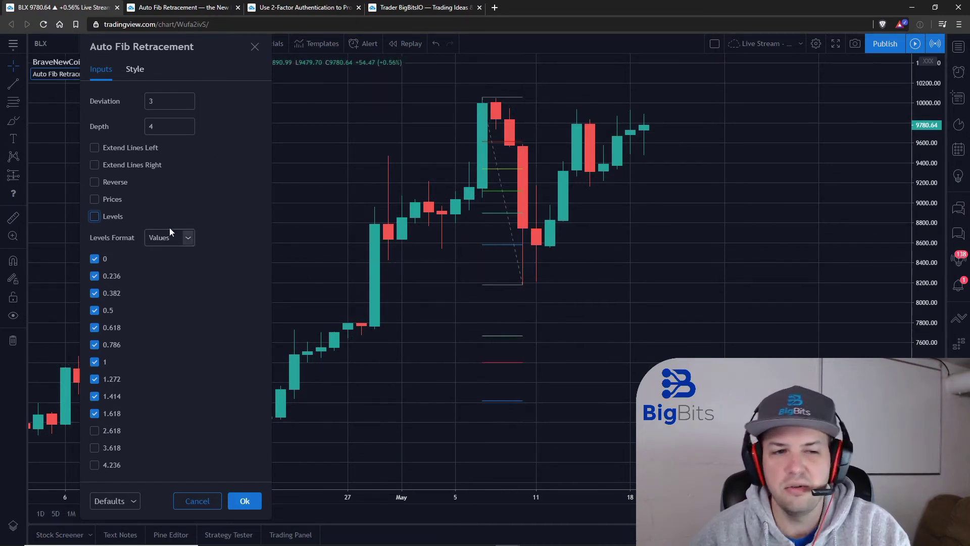
left_click(95, 216)
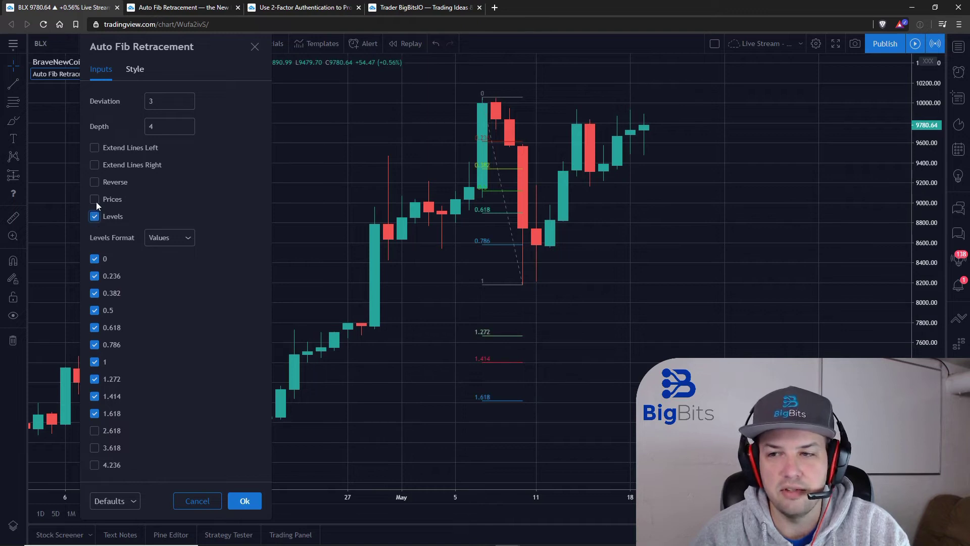
left_click(96, 202)
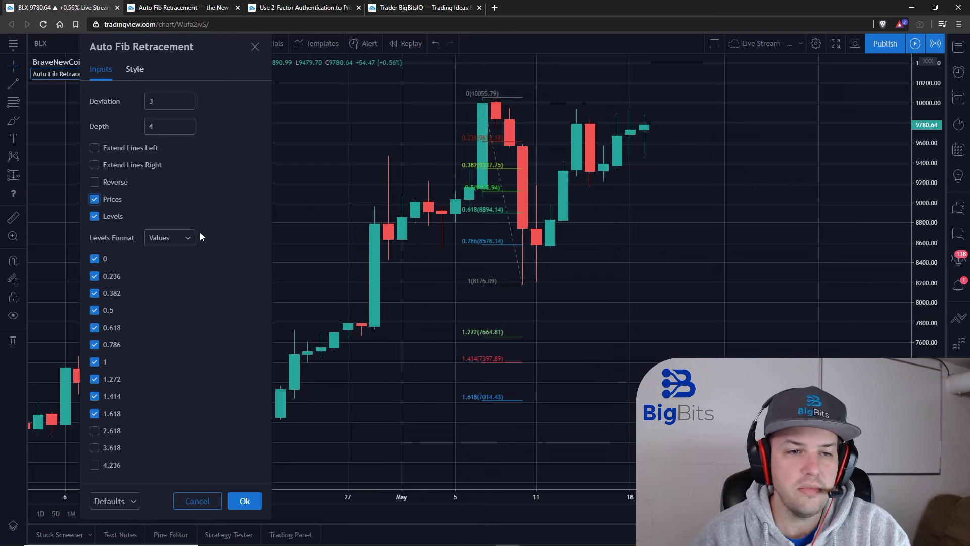
left_click(188, 239)
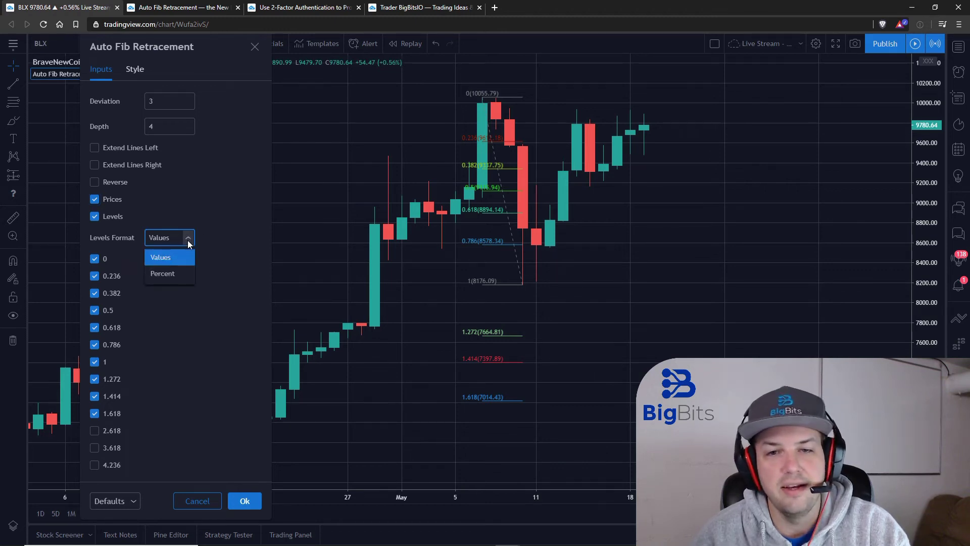
left_click(173, 283)
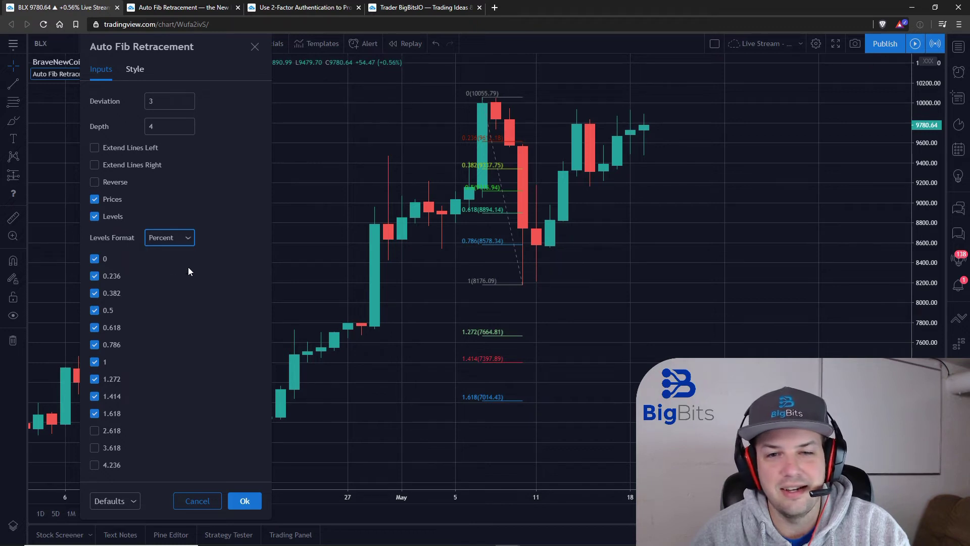
left_click(192, 241)
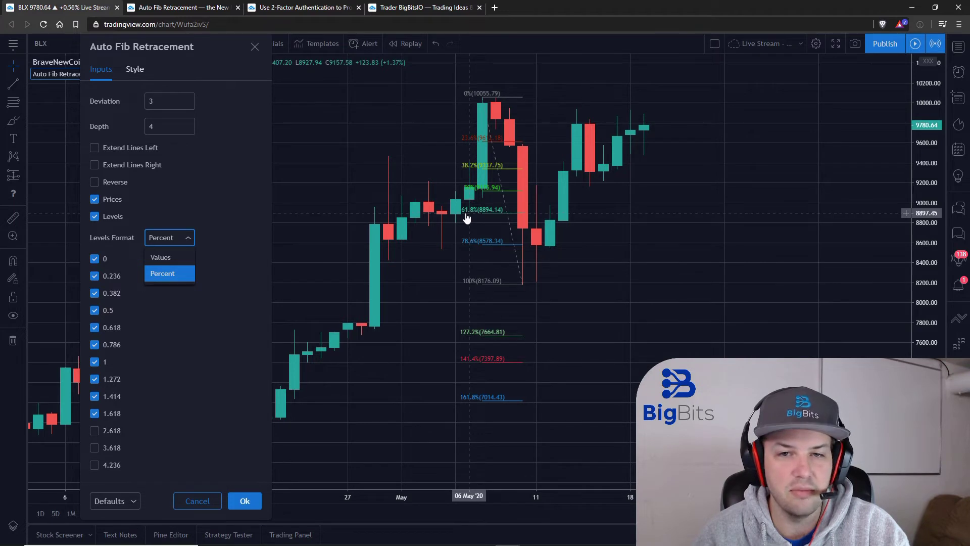
left_click(186, 261)
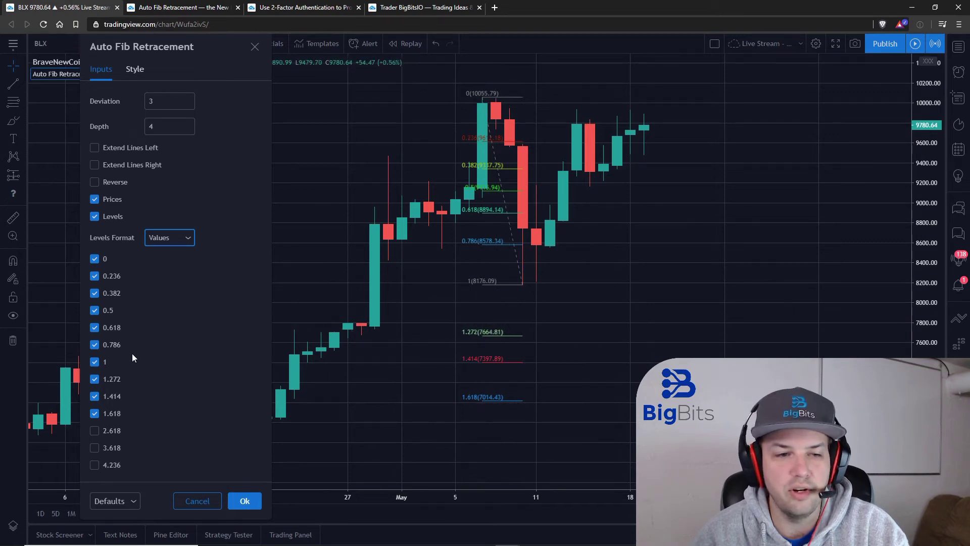
Step: Untick the 1.272 level, briefly preview 4.236, then confirm the Auto Fib settings with Ok
left_click(121, 380)
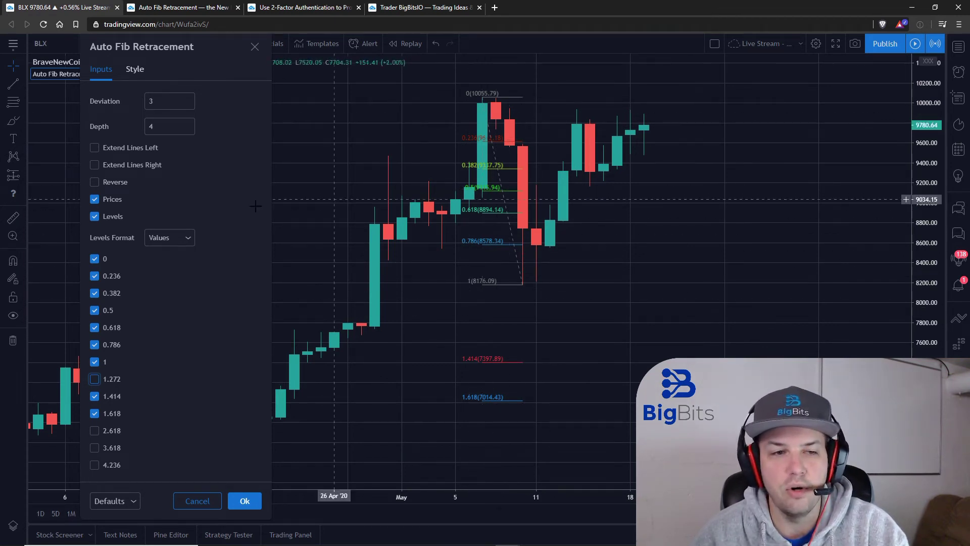
left_click(94, 465)
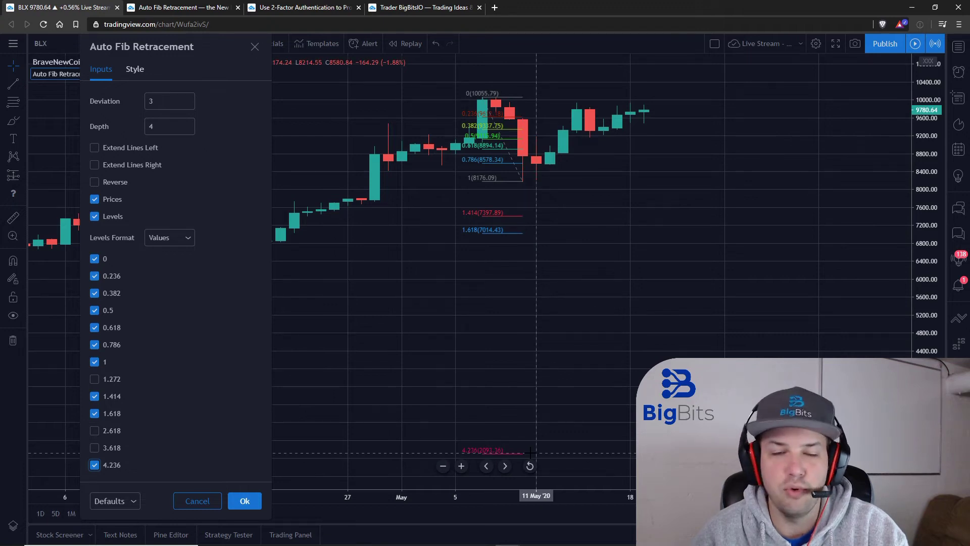
left_click(95, 465)
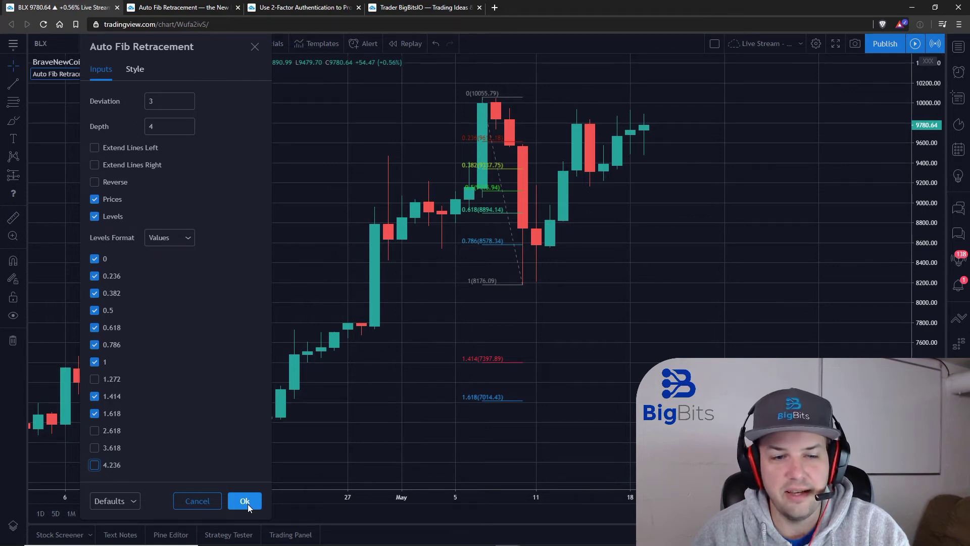
left_click(245, 501)
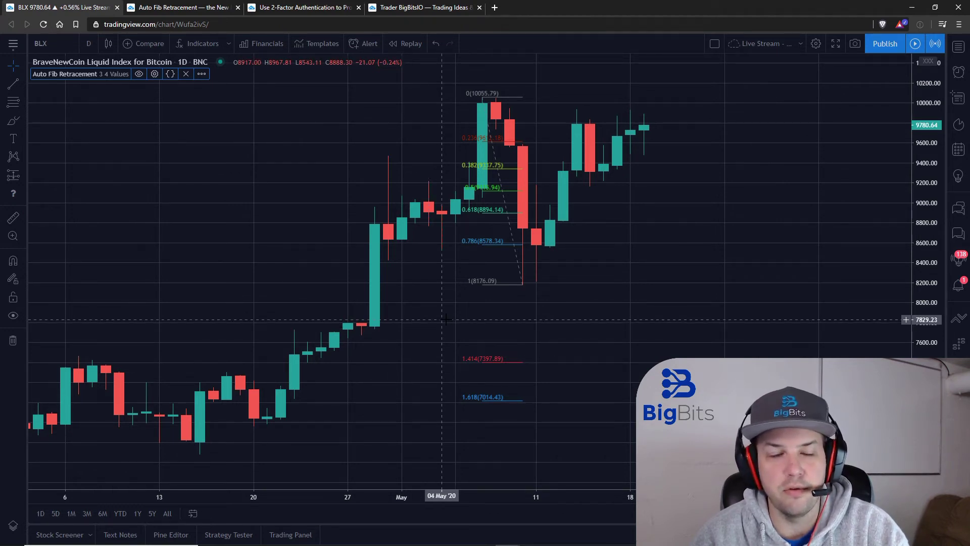
Step: Switch to the 'Use 2-Factor Authentication to Protect Your Account' blog article tab
left_click(290, 8)
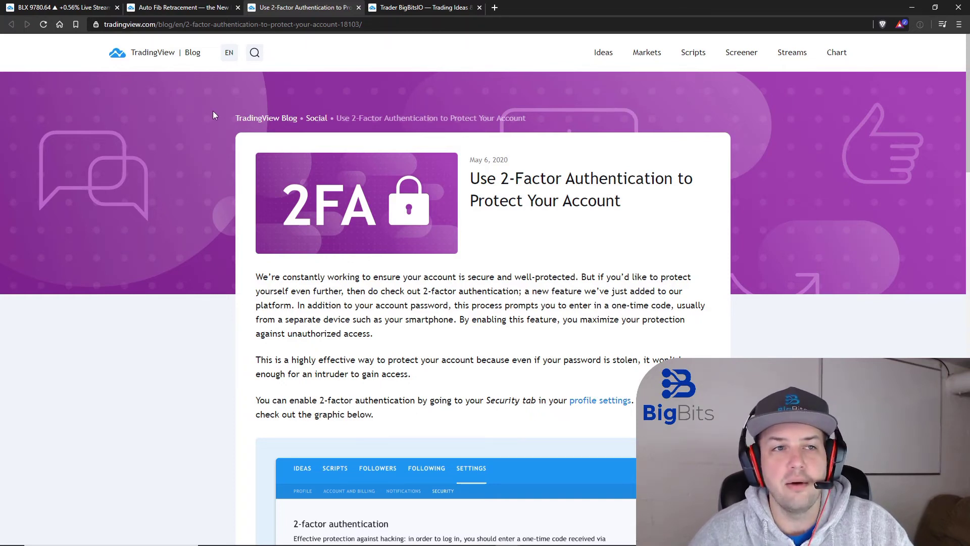
Step: Switch to the profile's Security settings and scroll down to the 2-factor authentication section
left_click(389, 12)
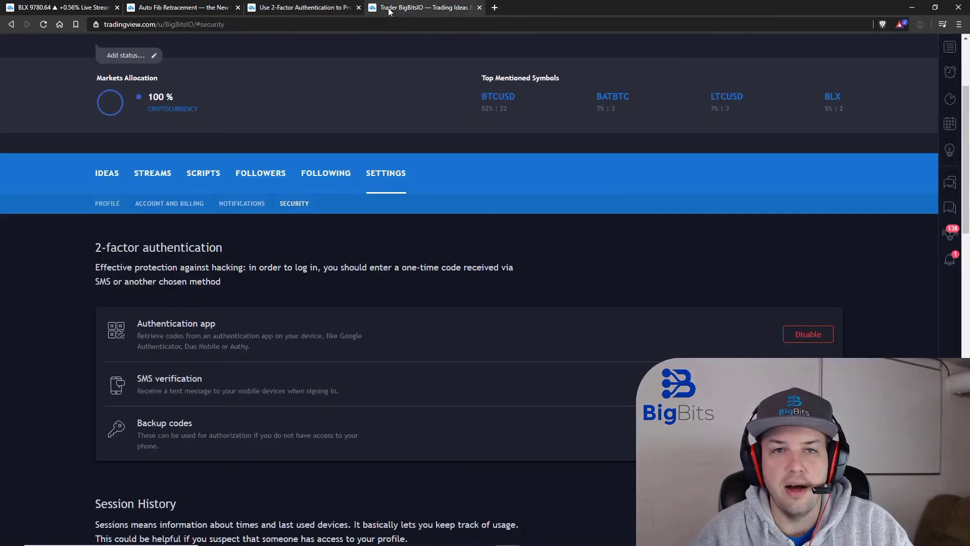
scroll(308, 234, "up", 3)
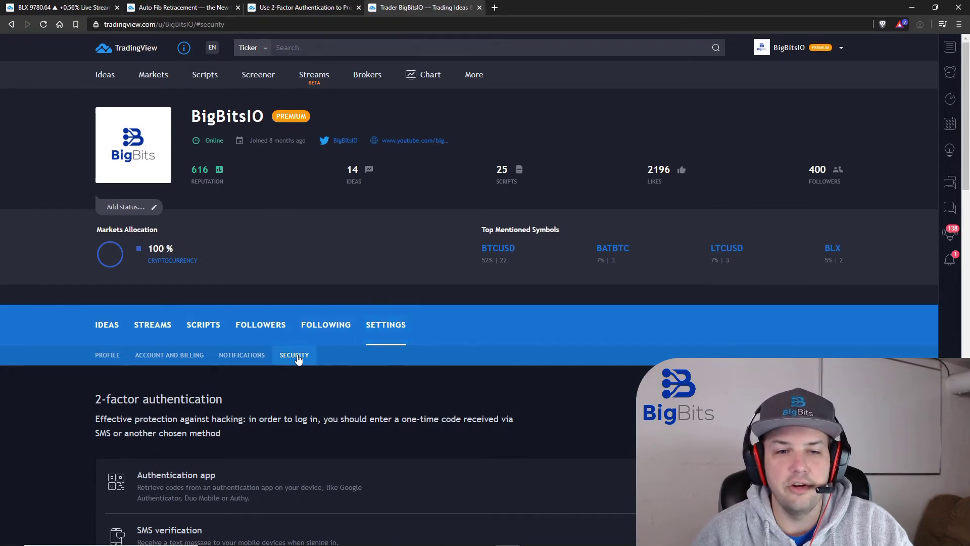
scroll(478, 284, "down", 1)
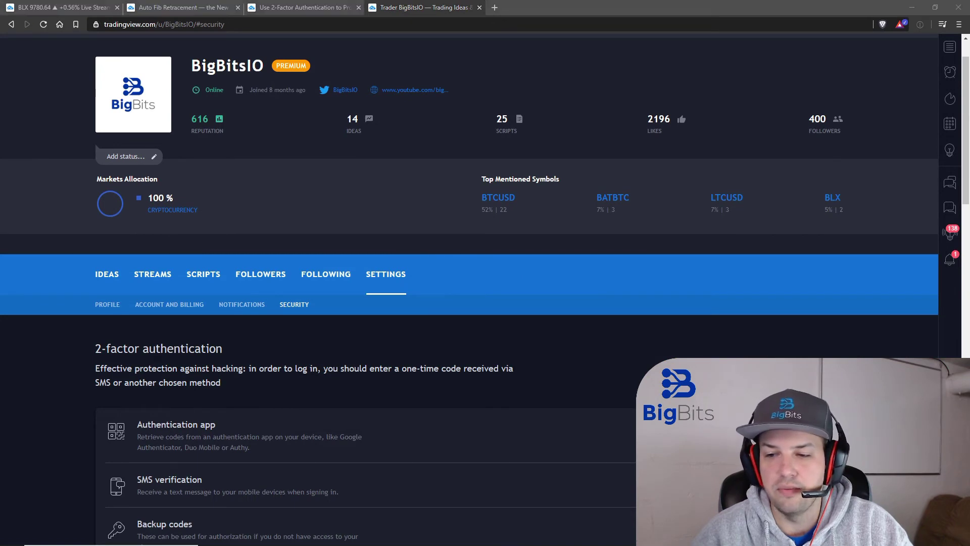
scroll(478, 284, "down", 1)
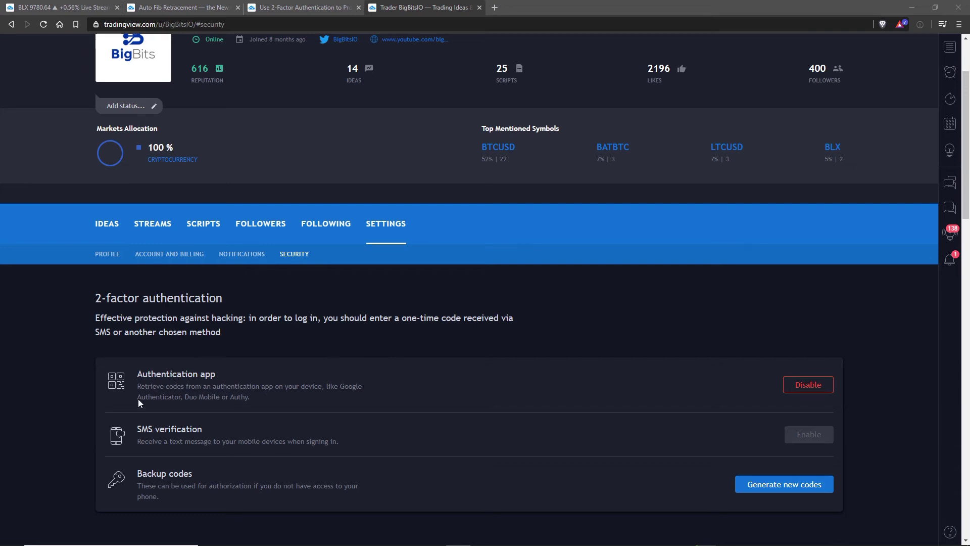
Step: Highlight the word 'Authy' in the authentication app description
double_click(239, 397)
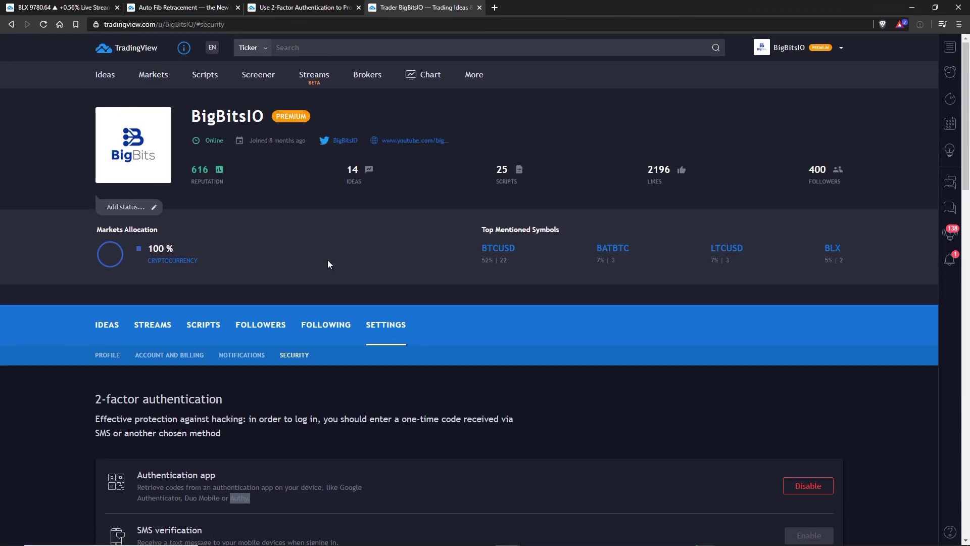
left_click(200, 321)
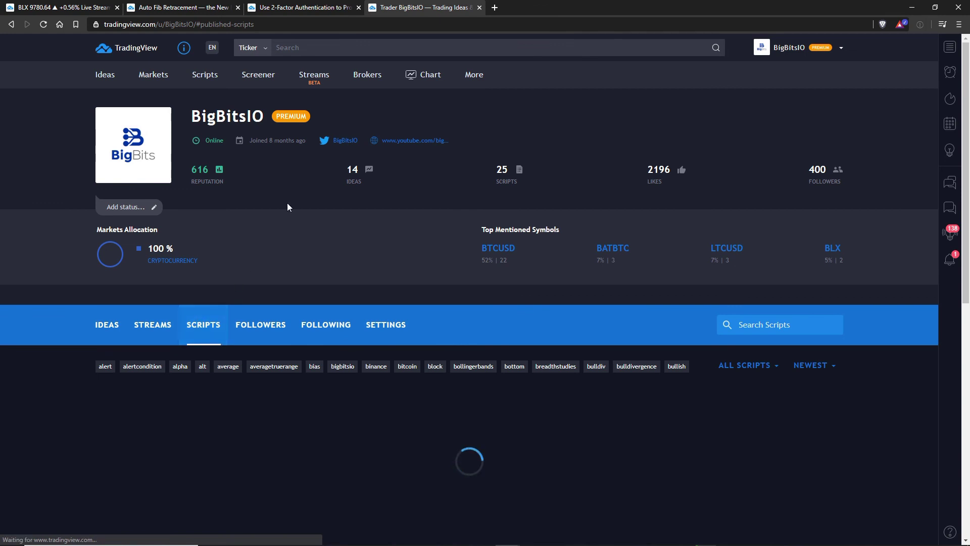
scroll(308, 182, "down", 2)
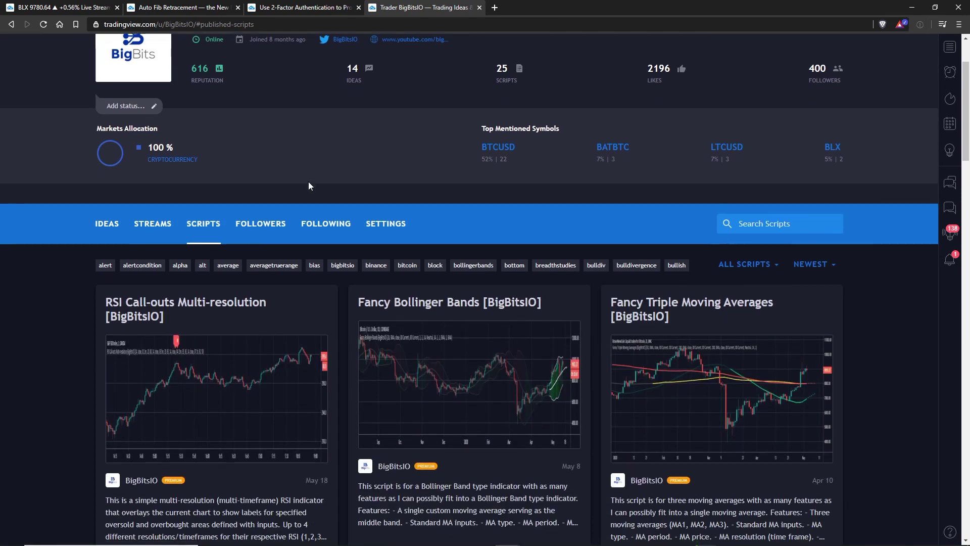